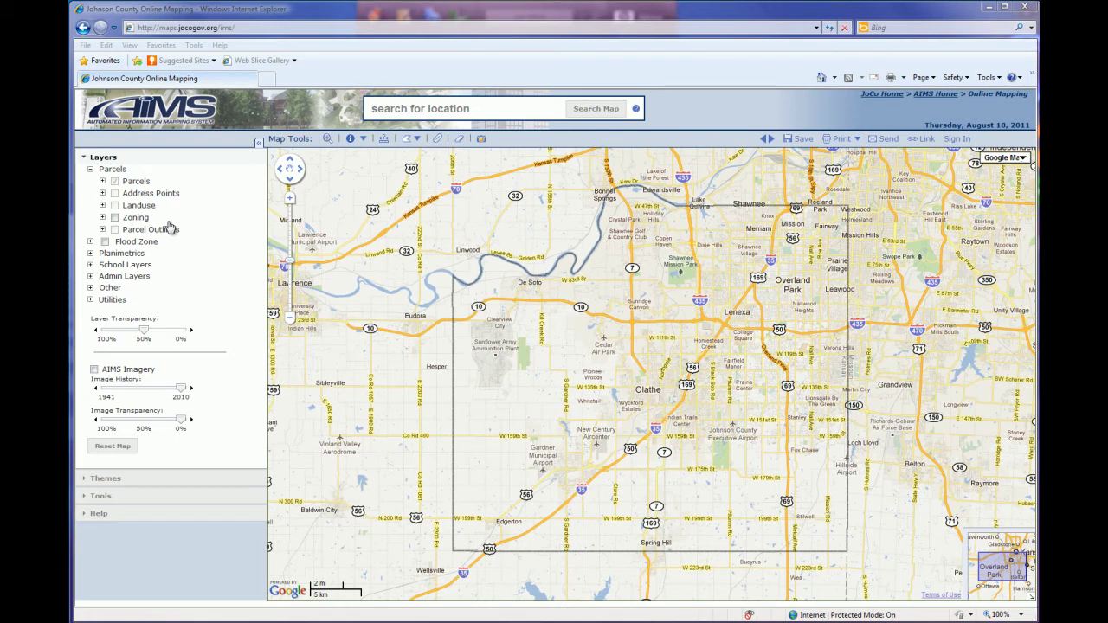
Step: Check the legends of the Parcels and Zoning layers in the Parcels group
left_click(116, 180)
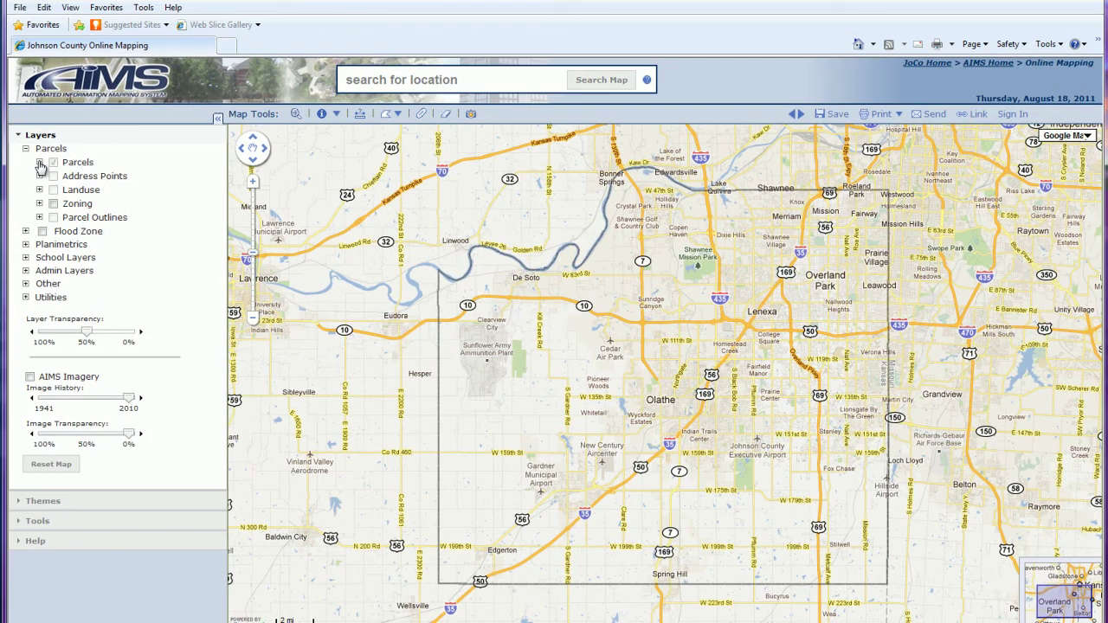
left_click(39, 163)
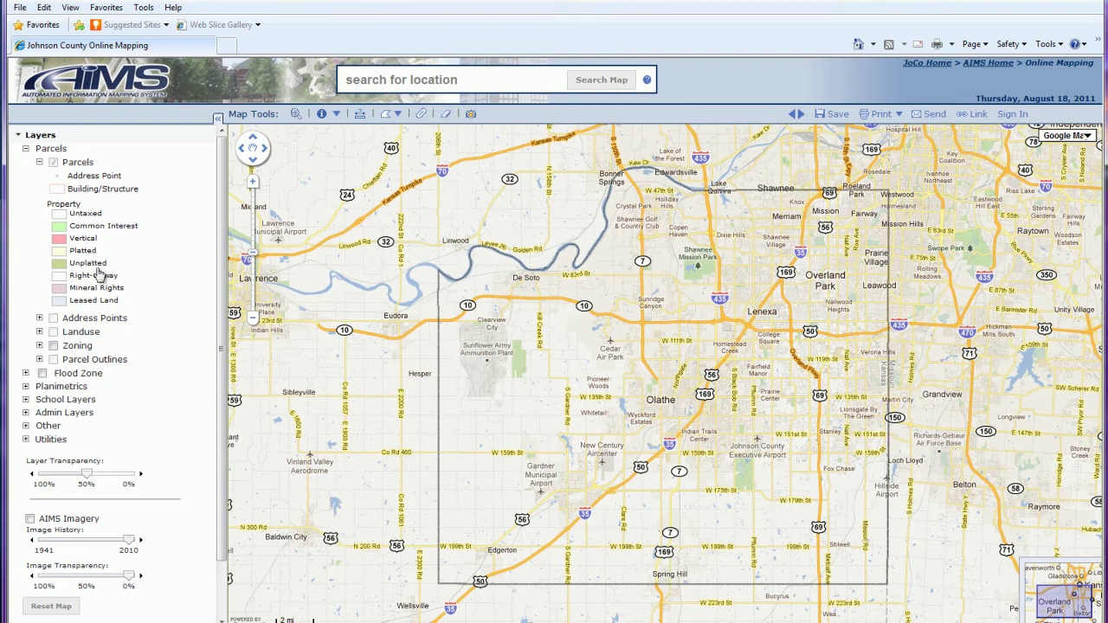
left_click(39, 161)
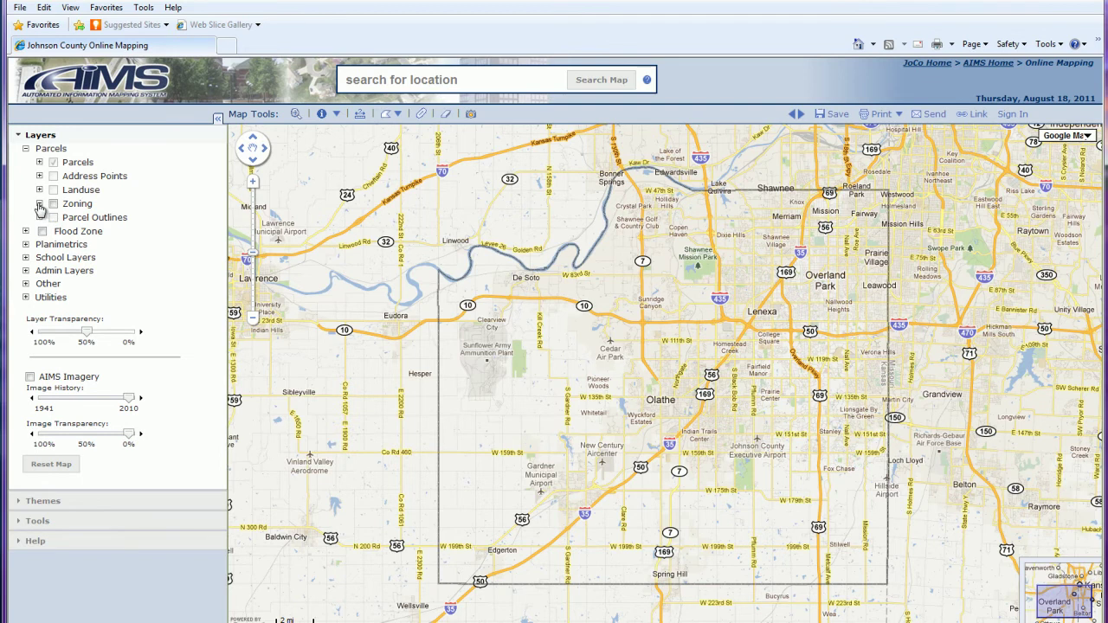
left_click(39, 204)
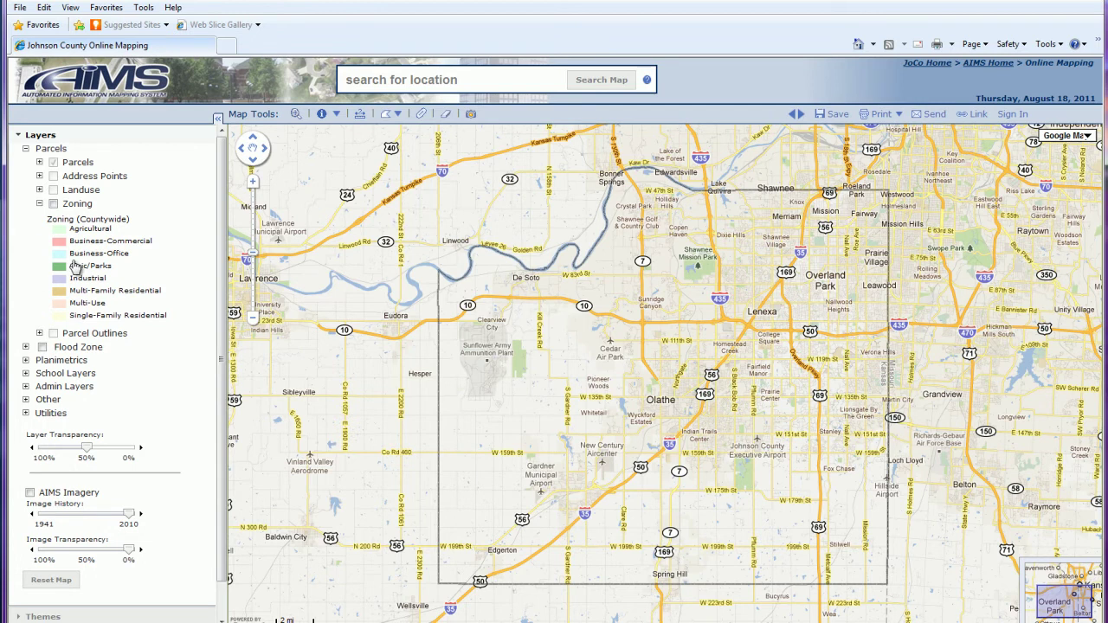
left_click(39, 203)
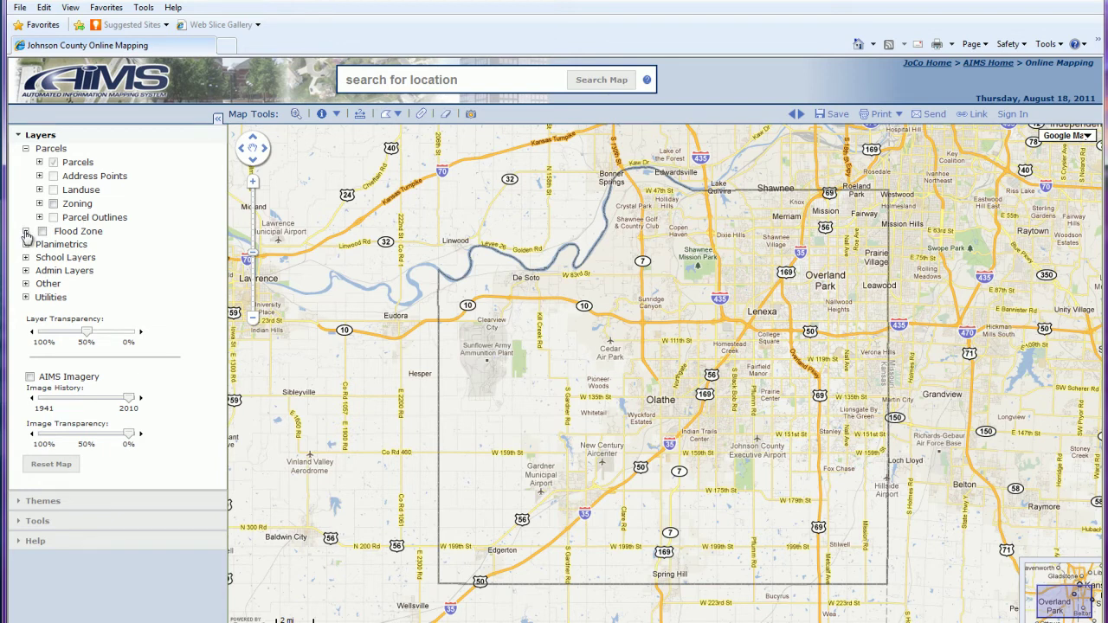
Step: Review the Flood Zone legend and the Other Planimetrics legend within the Planimetrics group
left_click(26, 232)
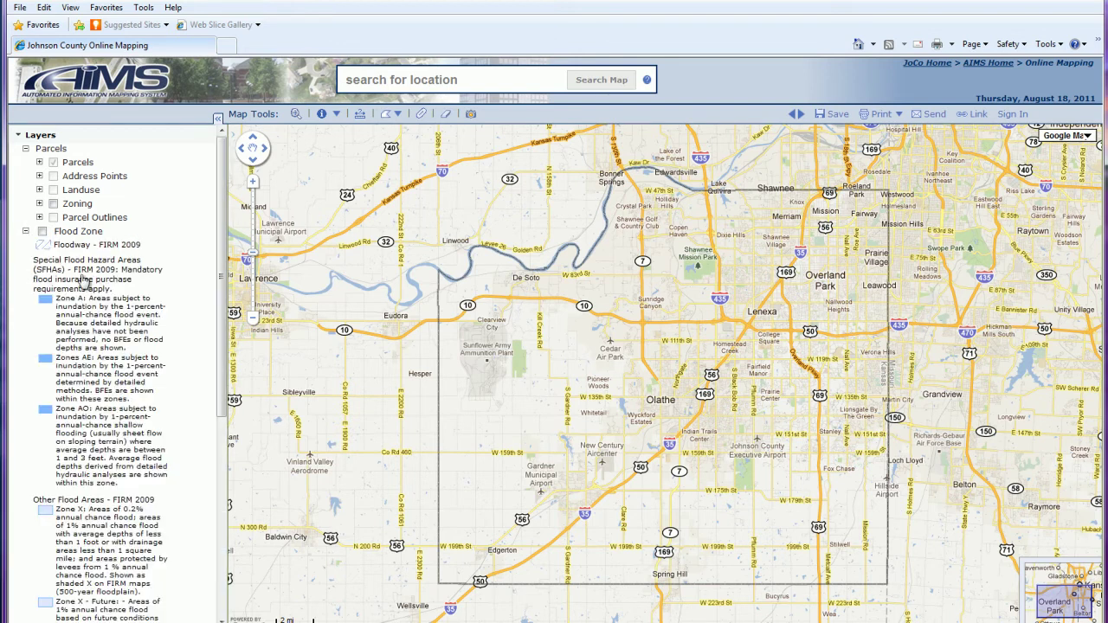
left_click(26, 232)
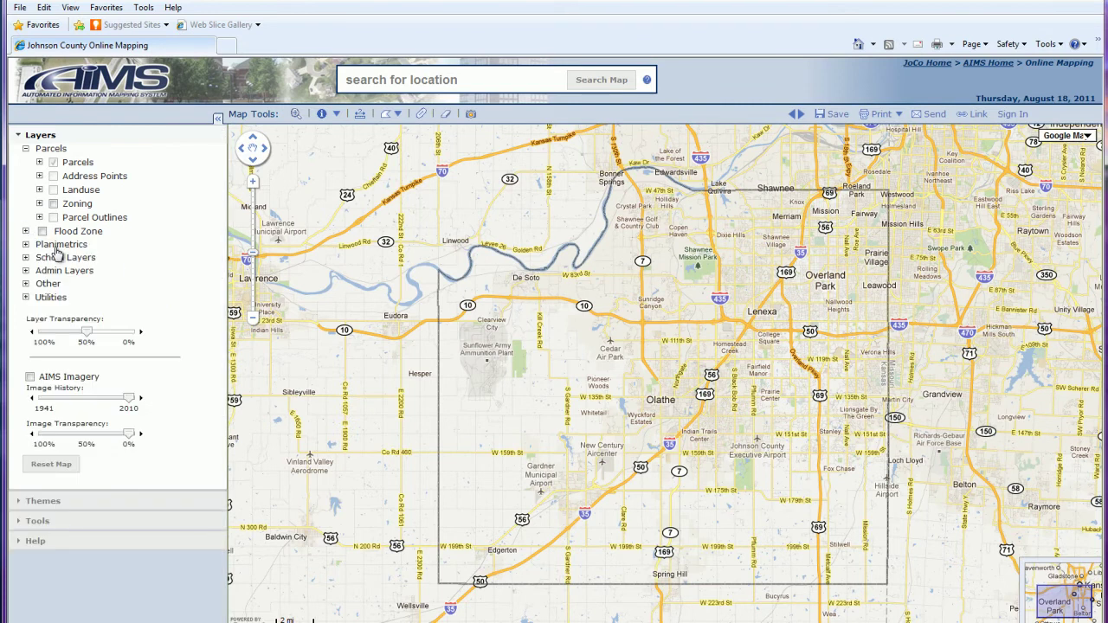
left_click(26, 244)
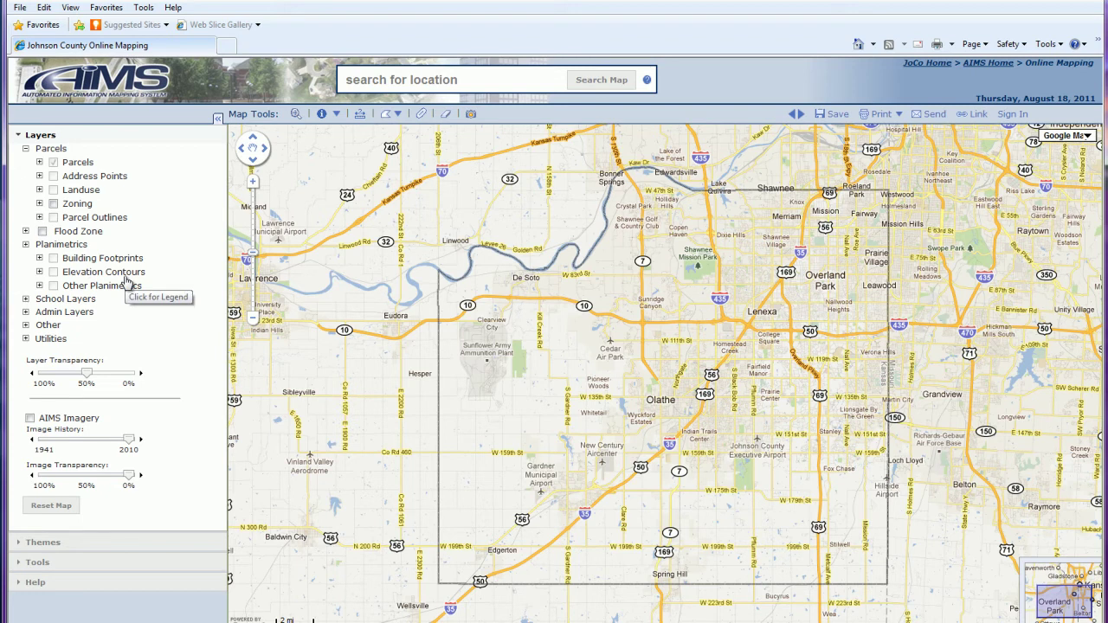
left_click(39, 286)
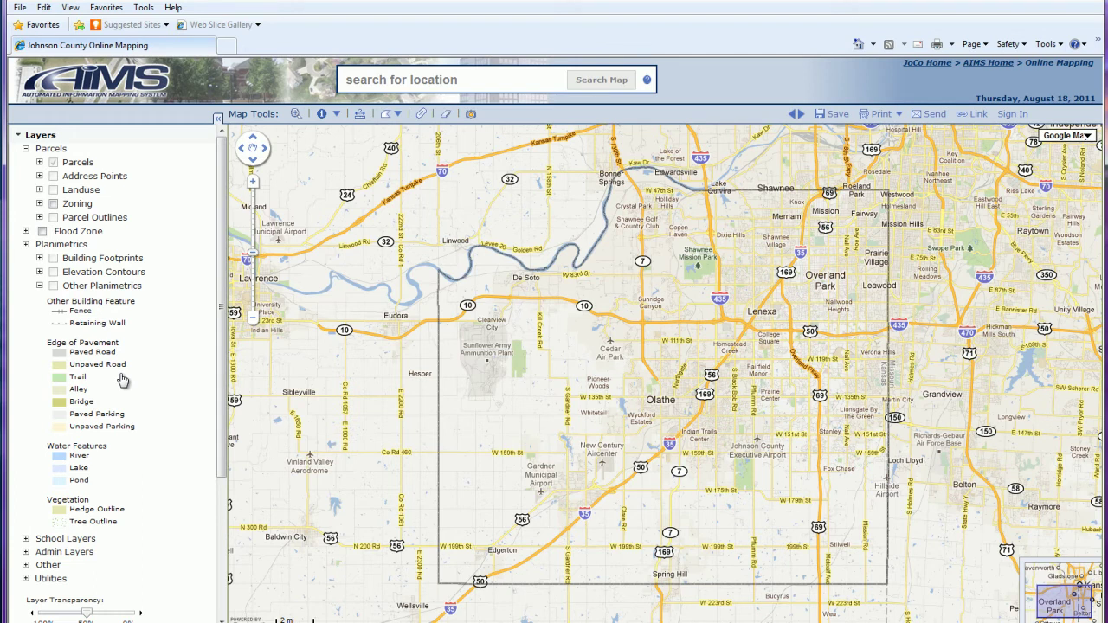
left_click(25, 244)
Step: Look through the layers available under School Layers and Admin Layers
left_click(25, 257)
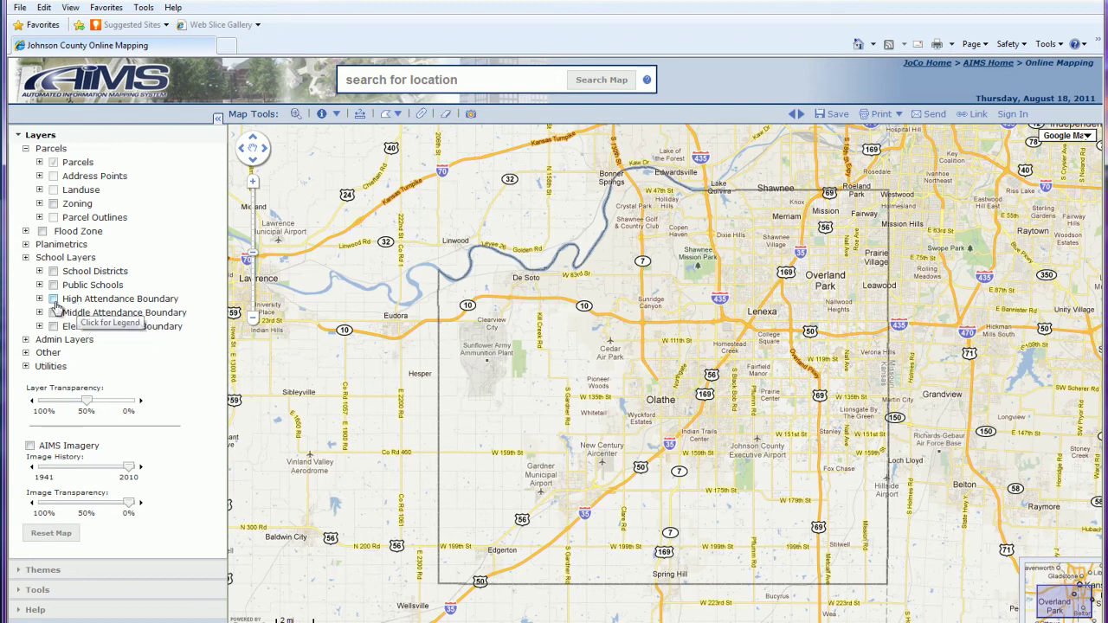
left_click(26, 340)
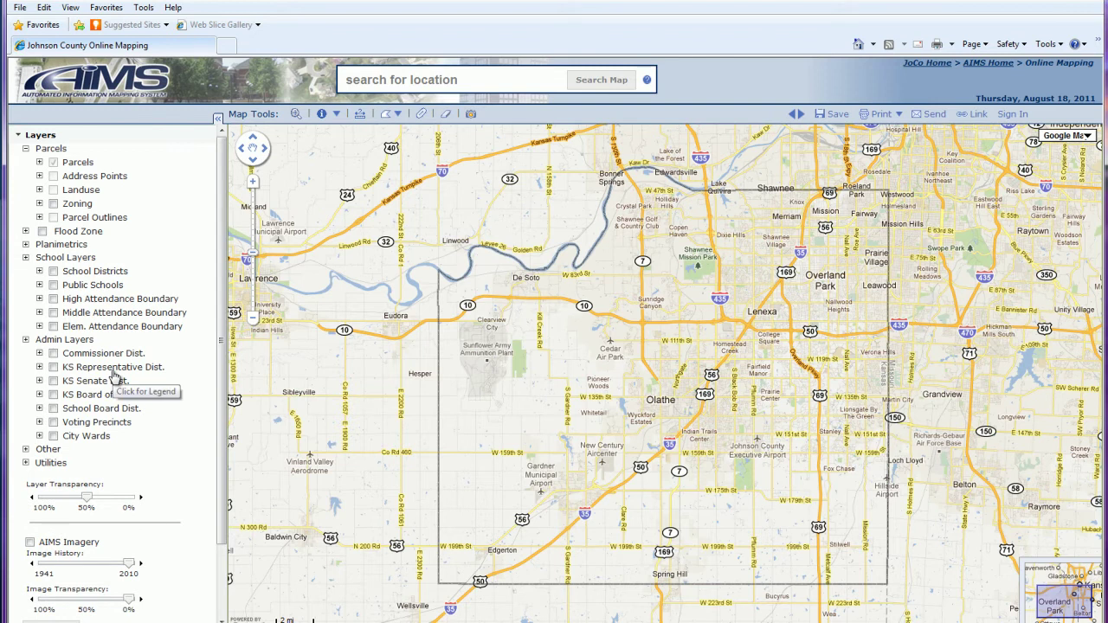
left_click(26, 340)
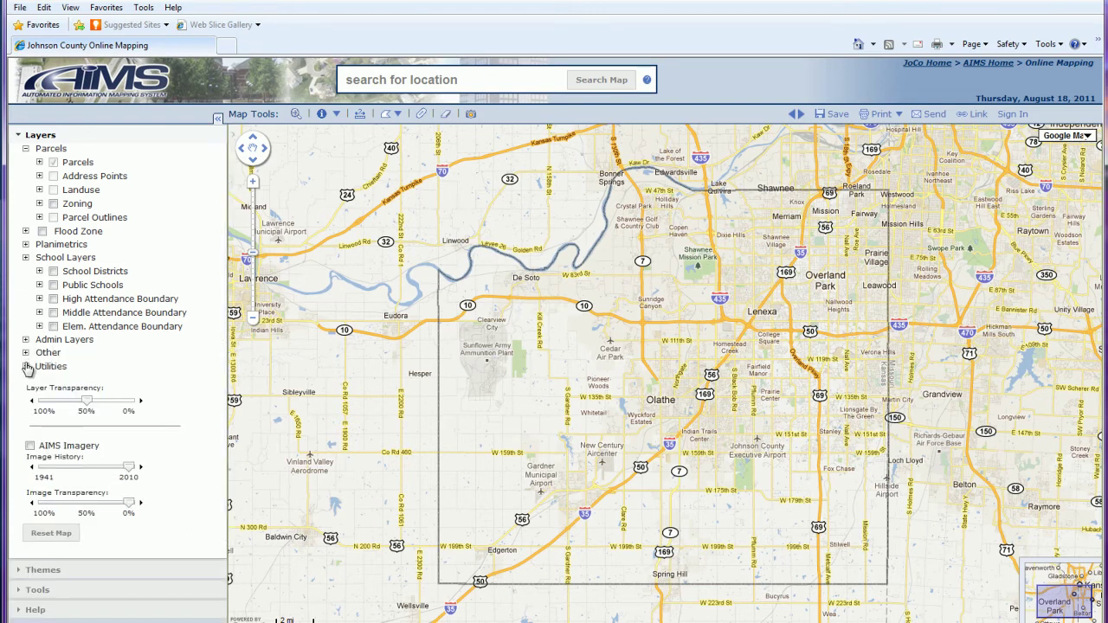
Step: Examine the Recreation layer's legend within the Other group
left_click(26, 352)
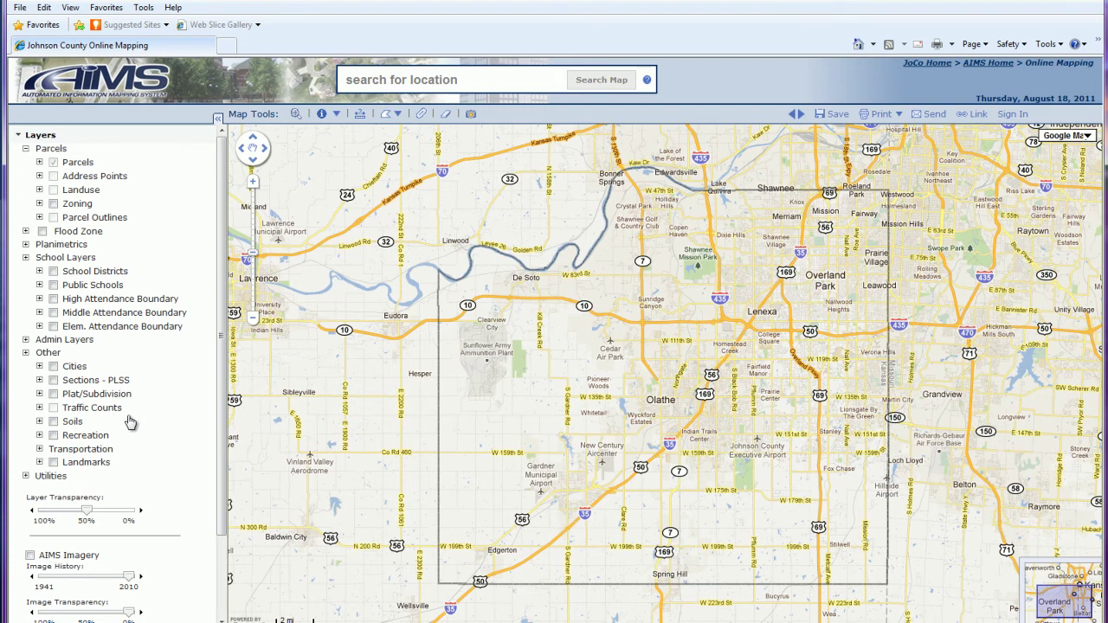
left_click(40, 435)
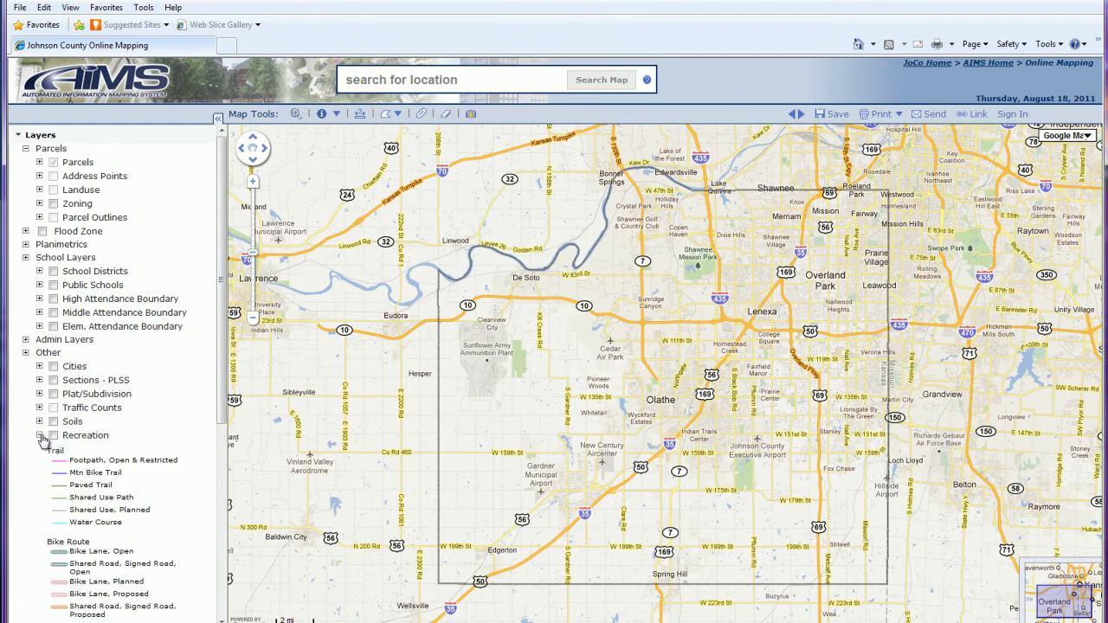
scroll(131, 470, "down", 5)
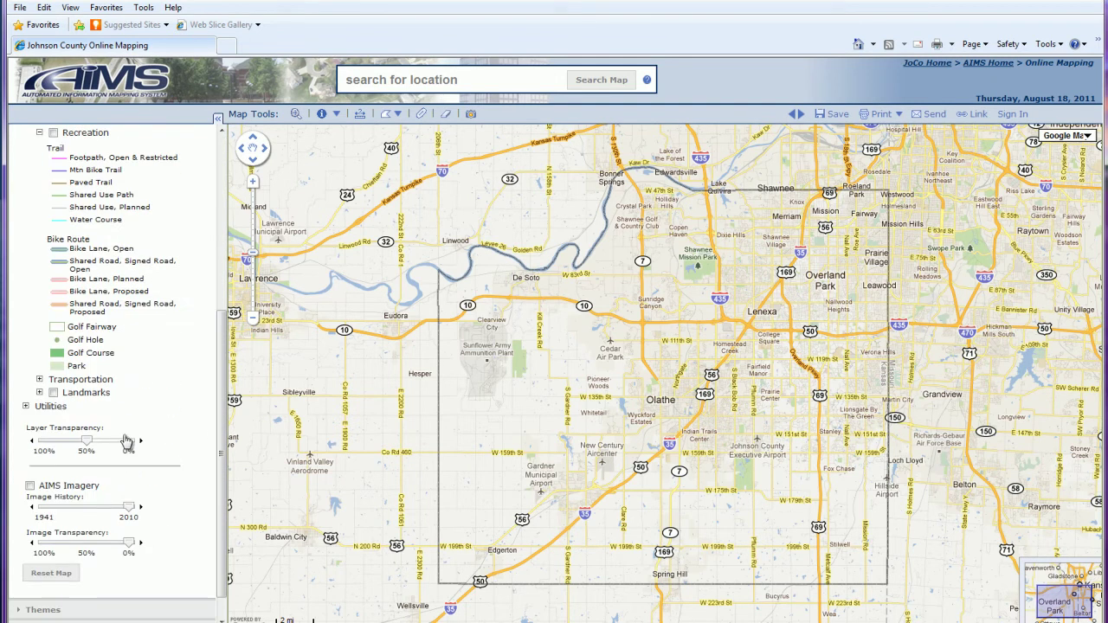
scroll(86, 279, "up", 4)
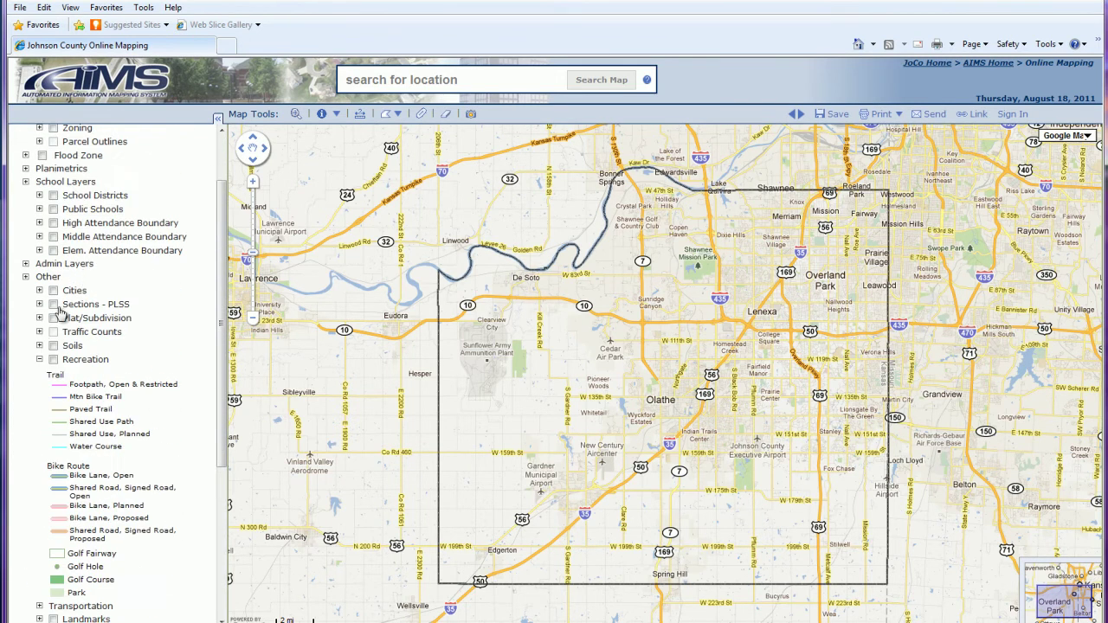
left_click(39, 360)
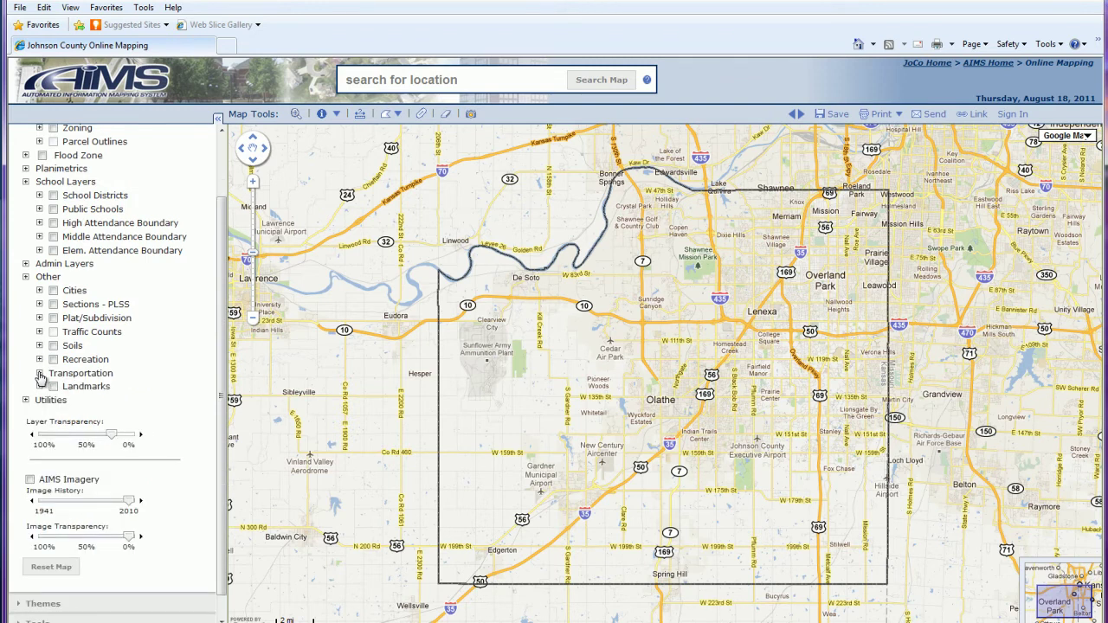
Step: Review the Transportation sublayers and the Landmarks legend, and collapse the Other group
left_click(39, 373)
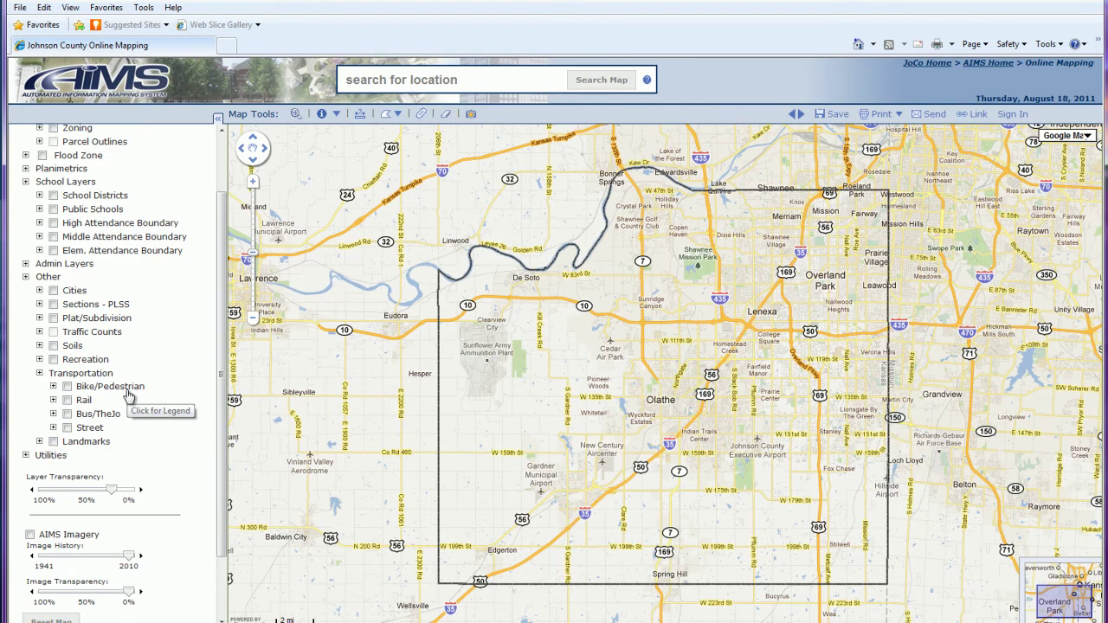
left_click(39, 441)
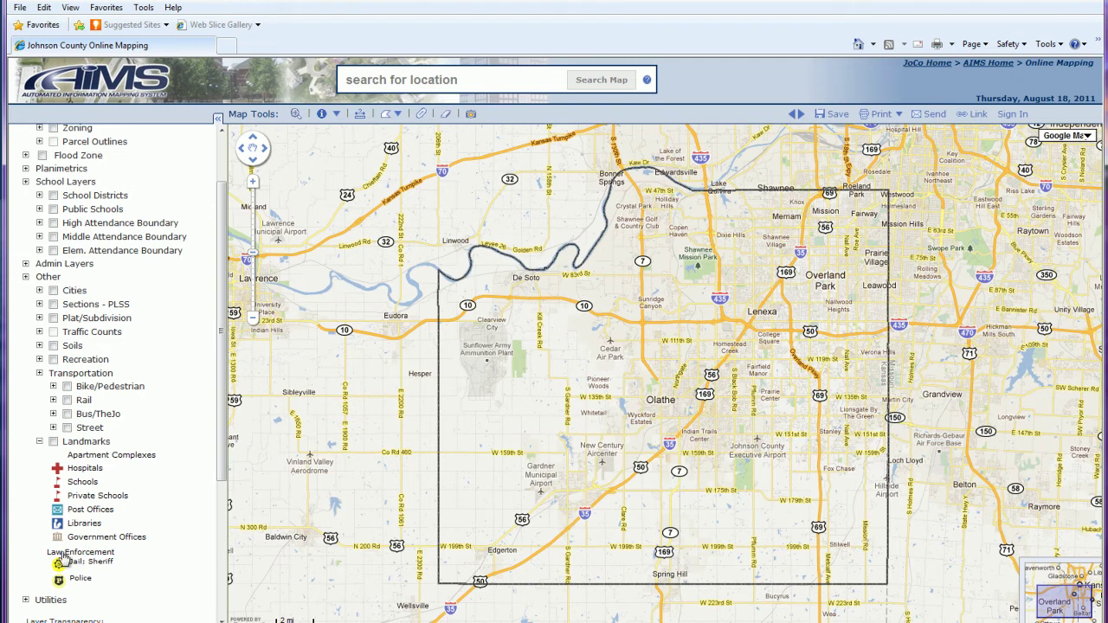
left_click(39, 442)
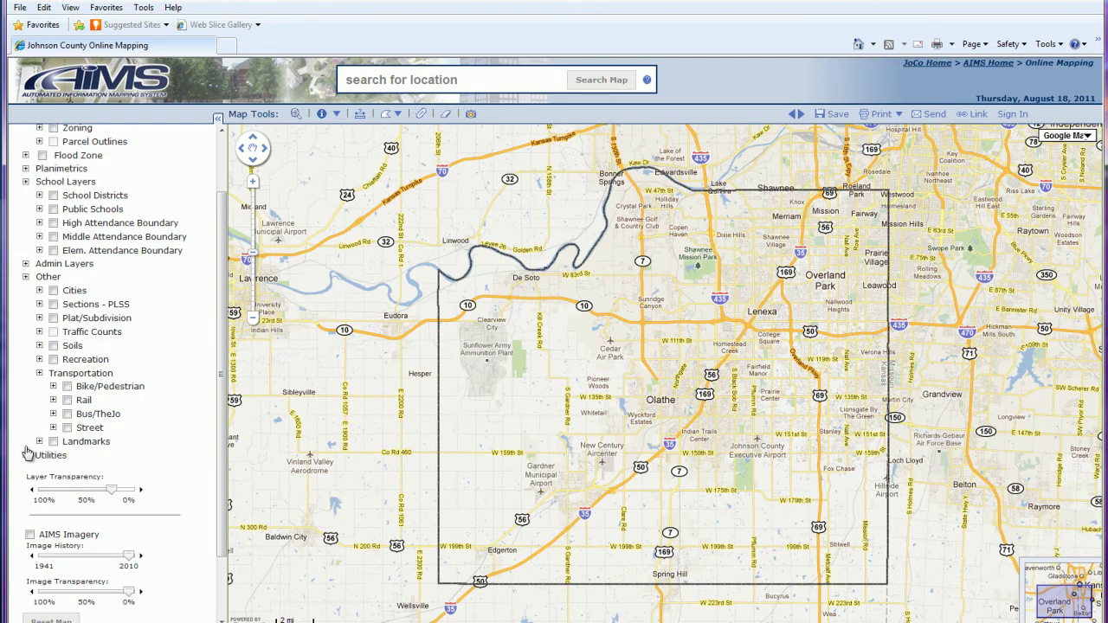
left_click(27, 278)
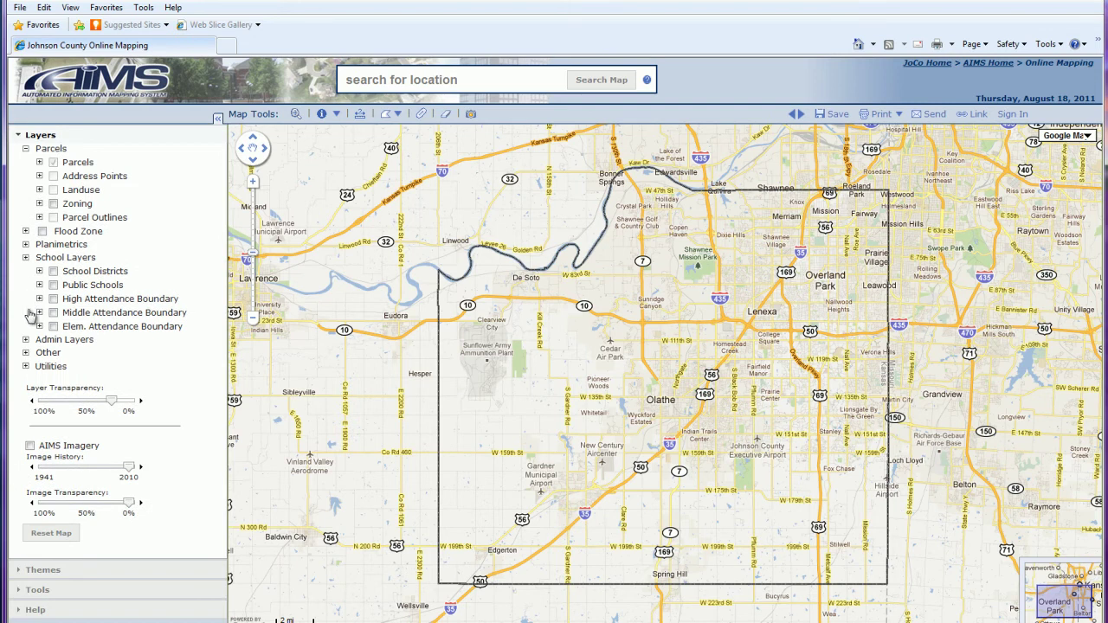
Step: Look through the Utilities layers and examine the Service Areas legend
left_click(25, 366)
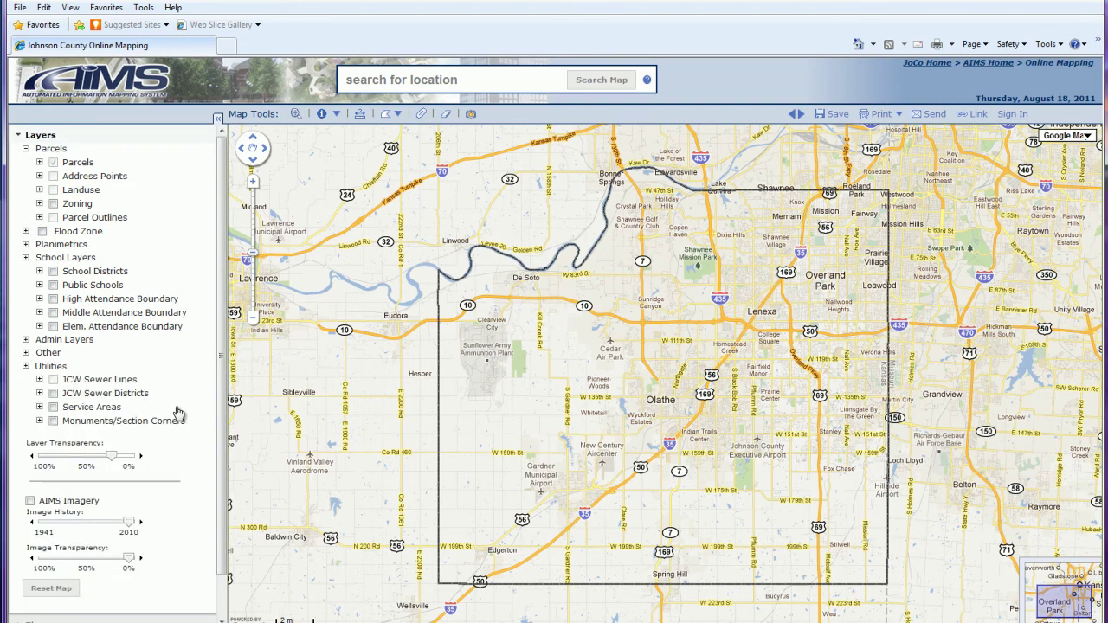
left_click(39, 407)
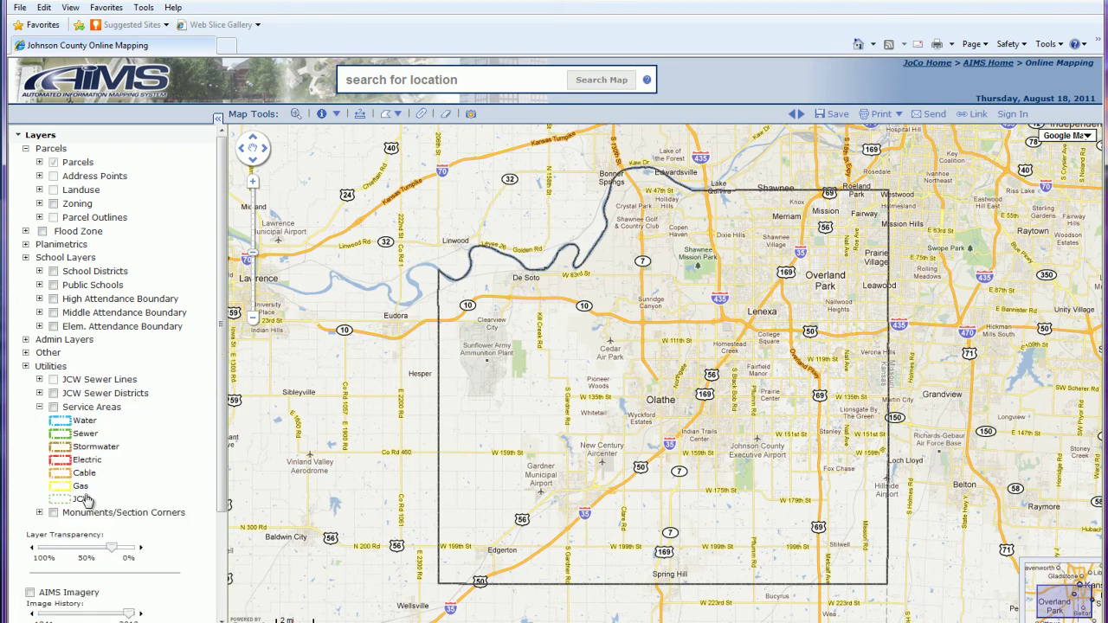
left_click(39, 406)
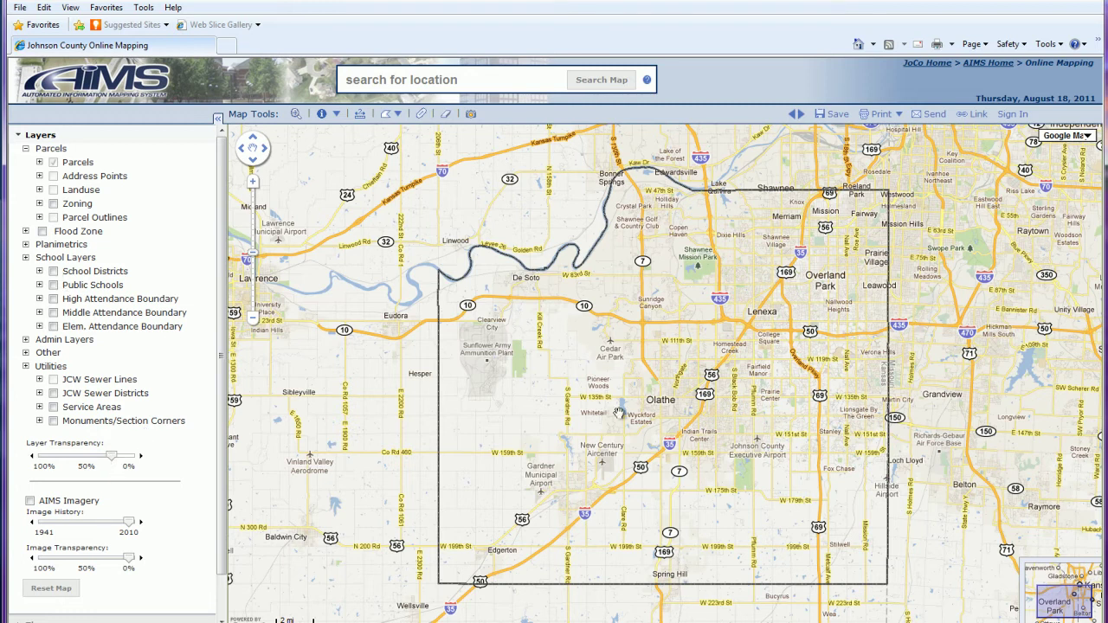
Step: Display the Zoning layer for the area around Lake Olathe and switch back to the Parcels layer
scroll(629, 414, "up", 3)
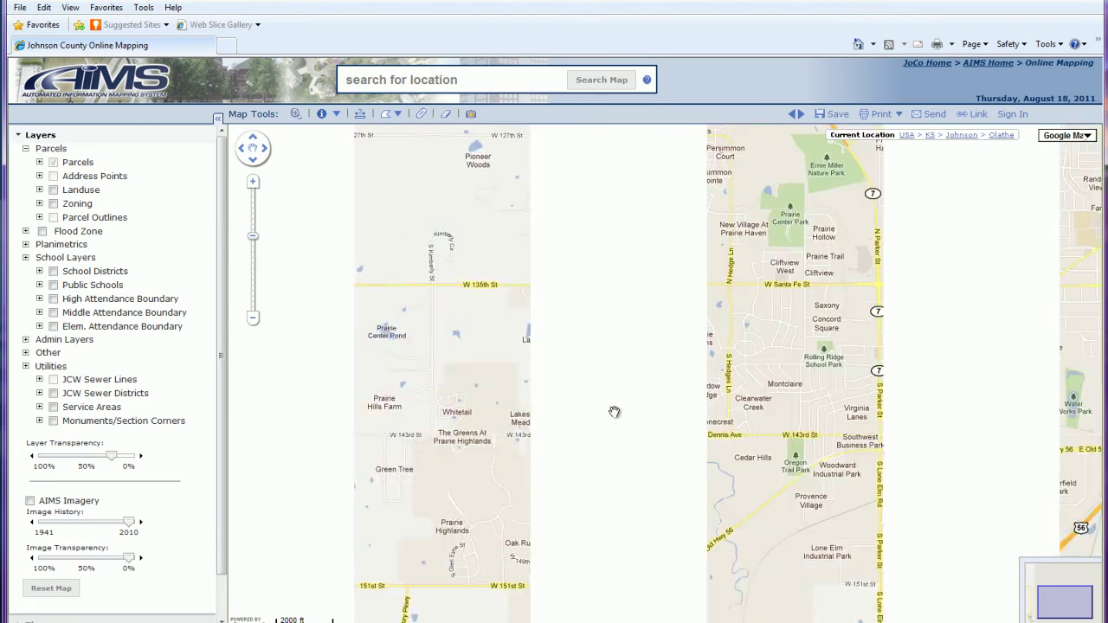
scroll(615, 412, "up", 1)
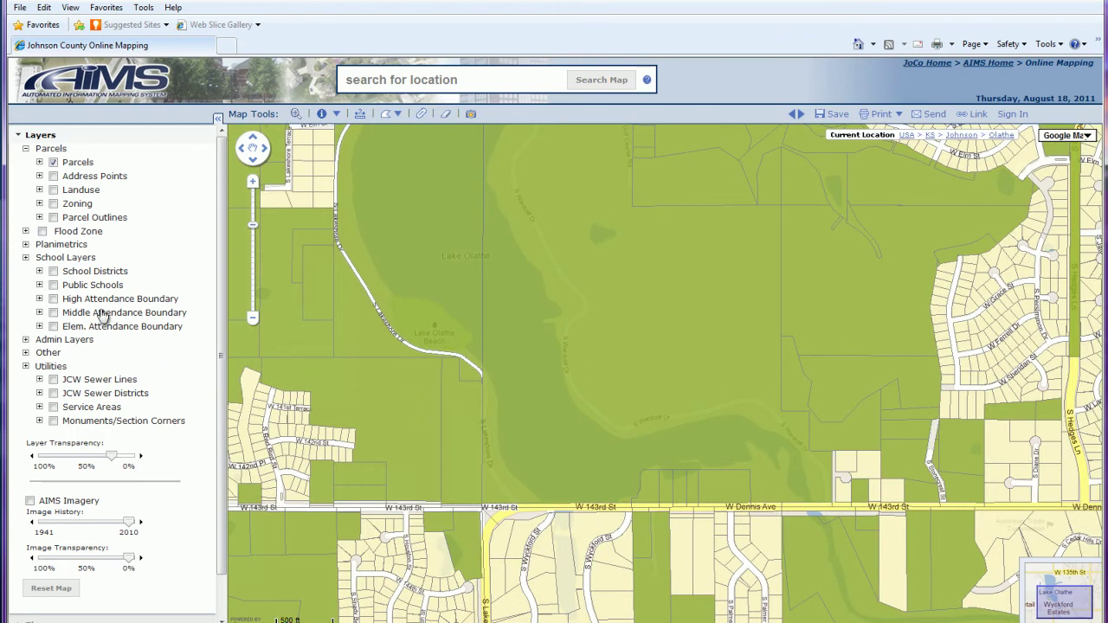
left_click(53, 204)
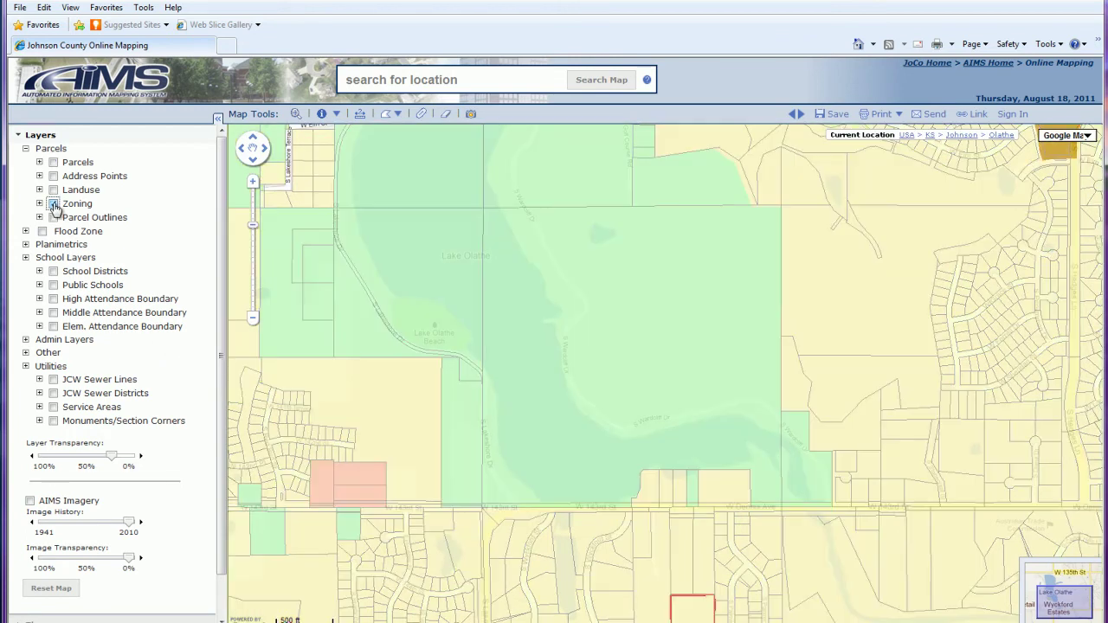
left_click(53, 163)
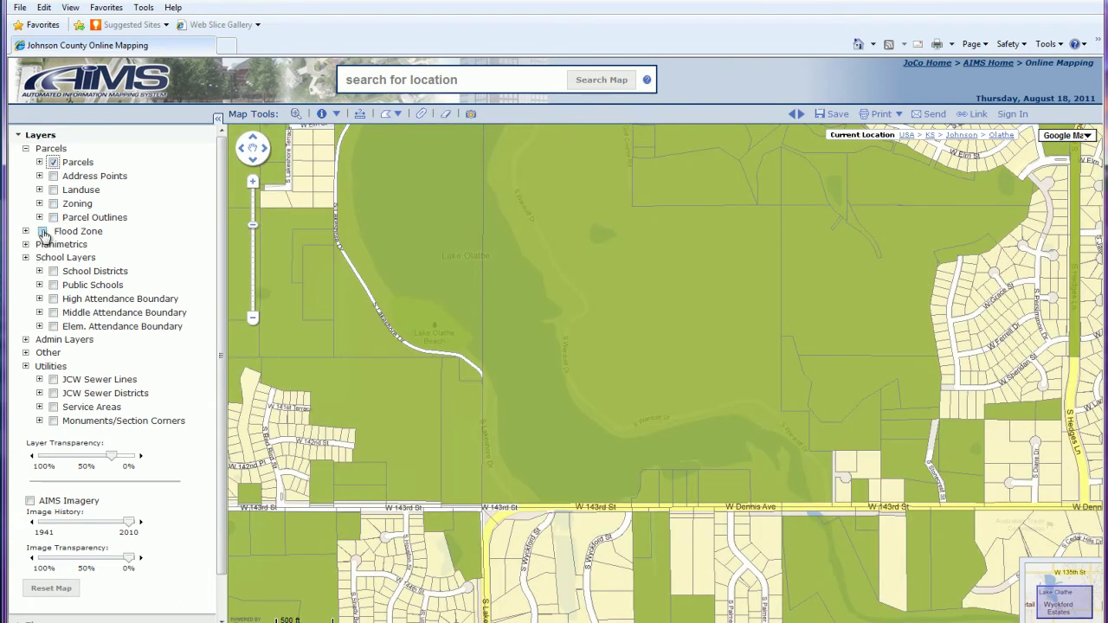
Step: Turn on the Flood Zone layer, try 100% layer transparency, and bring it back to about 10%
left_click(43, 231)
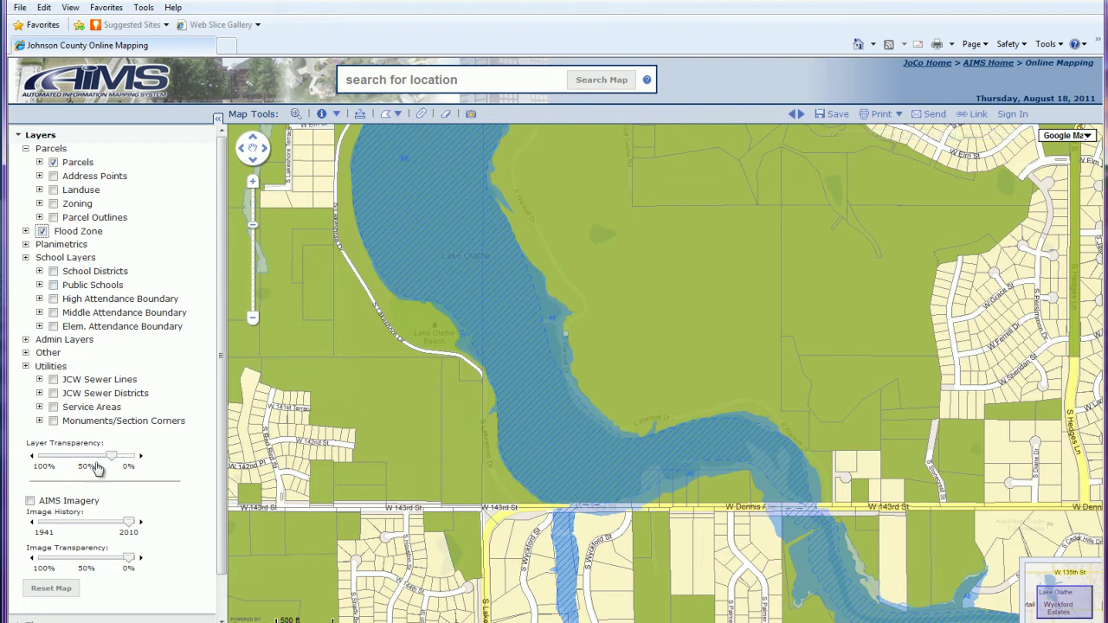
left_click_drag(104, 457, 44, 464)
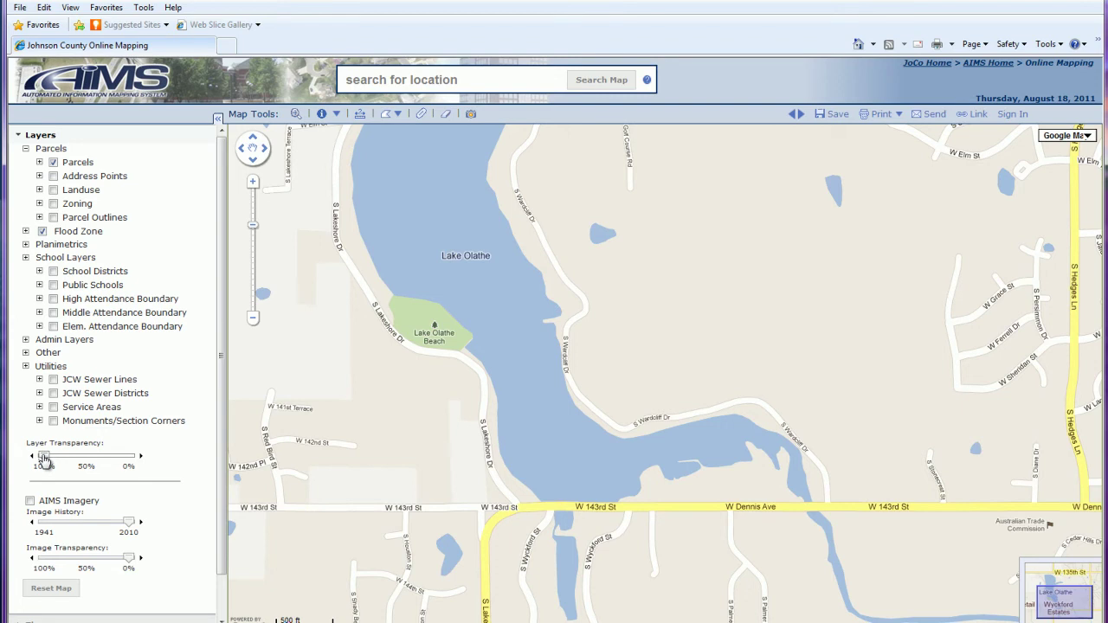
left_click_drag(43, 458, 121, 460)
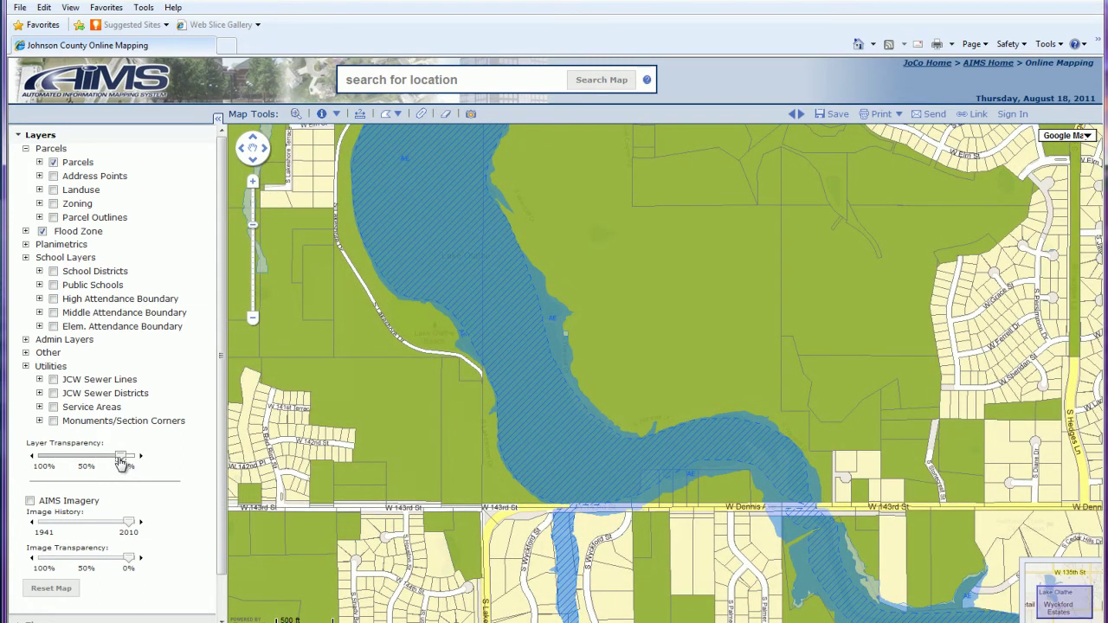
Step: Turn on the 2010 AIMS Imagery and set the layer transparency to 100% to reveal the aerial photo
left_click(31, 502)
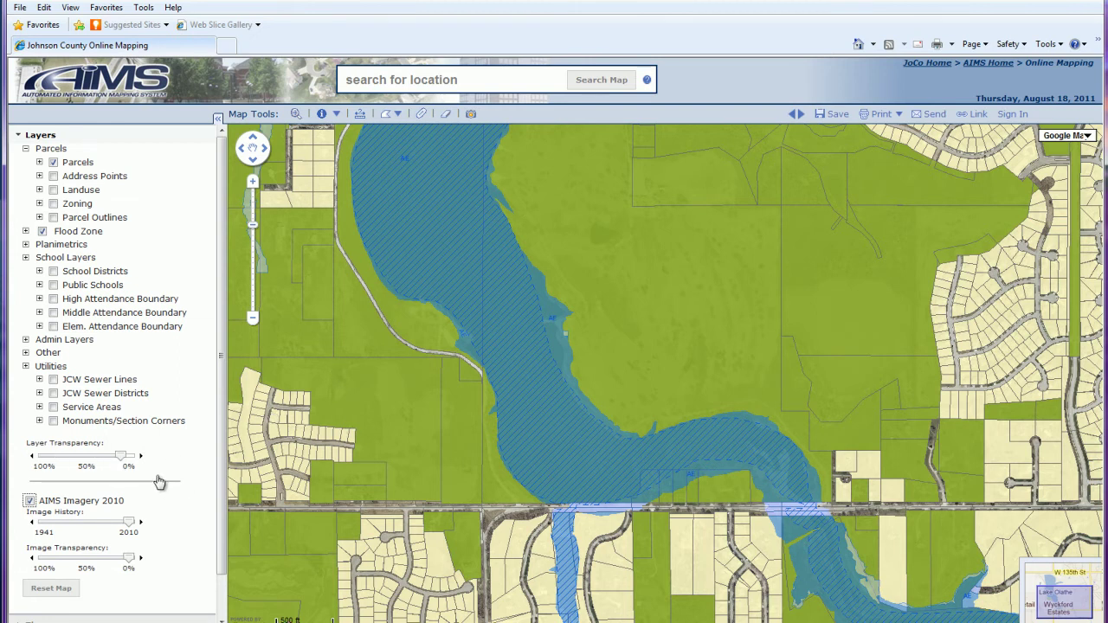
left_click_drag(122, 464, 44, 463)
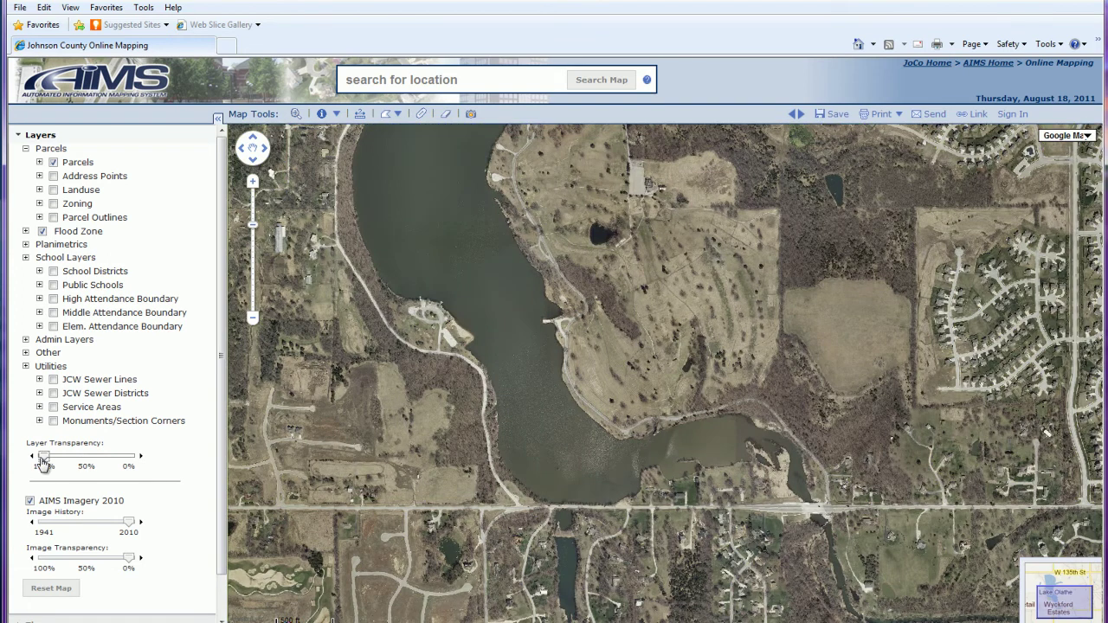
mouse_move(43, 463)
left_mouse_down()
mouse_move(90, 461)
mouse_move(44, 460)
left_mouse_up()
Step: Set the image history back to the 1941 aerial and advance it to the 1954 aerial
left_click_drag(129, 523, 45, 526)
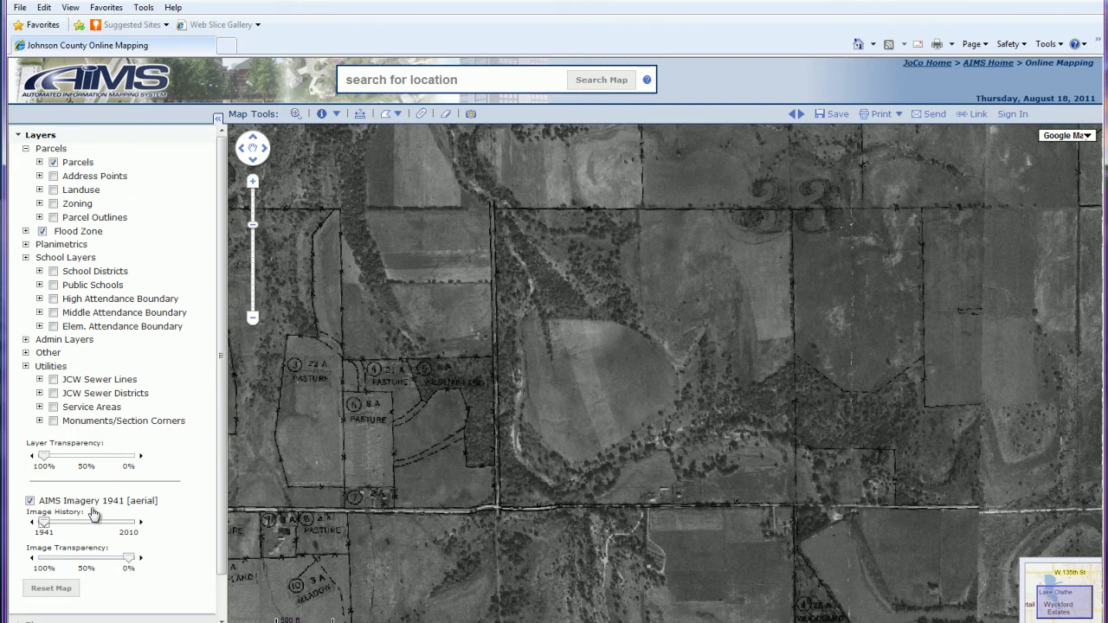
left_click_drag(43, 525, 50, 528)
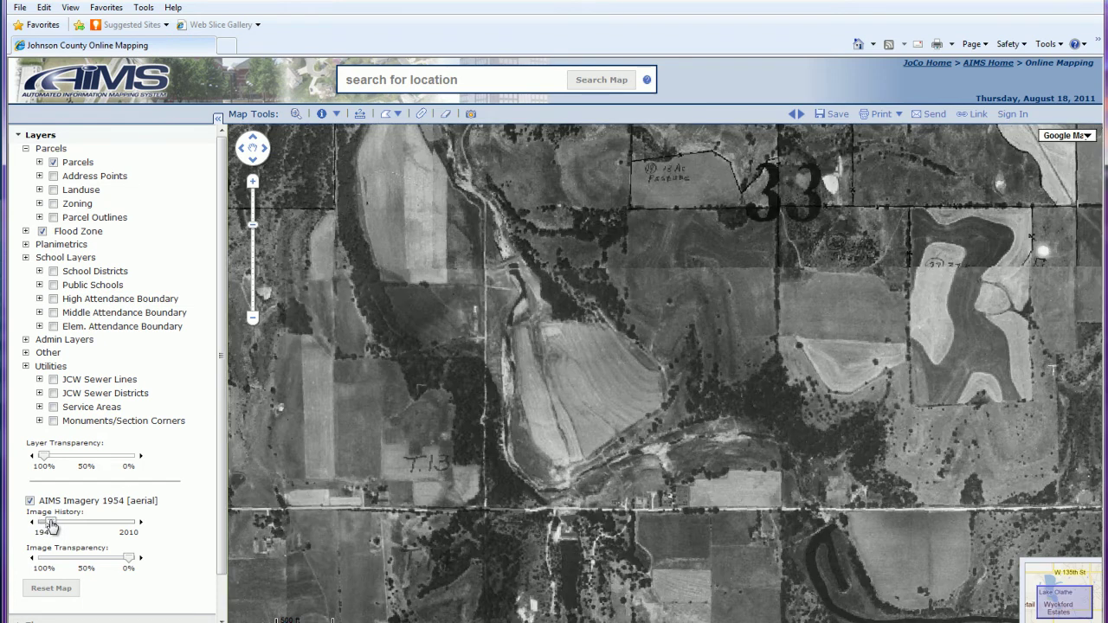
Step: Advance the image history through the 1994 and 1996 aerials to 2010, and set the image transparency to about 50%
left_click_drag(51, 525, 58, 527)
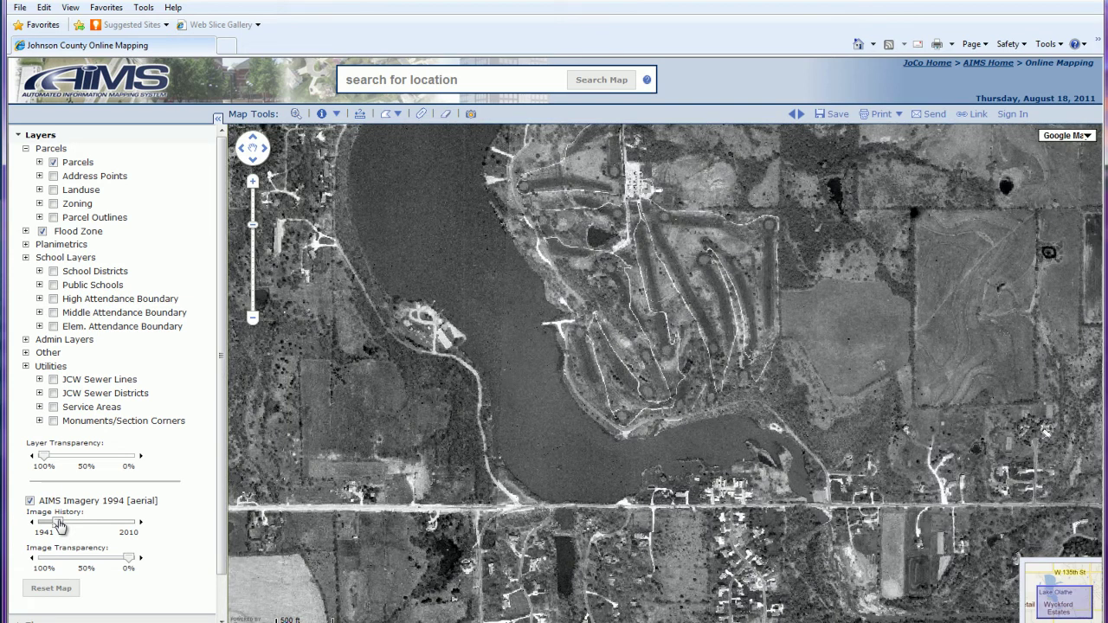
left_click_drag(59, 525, 68, 526)
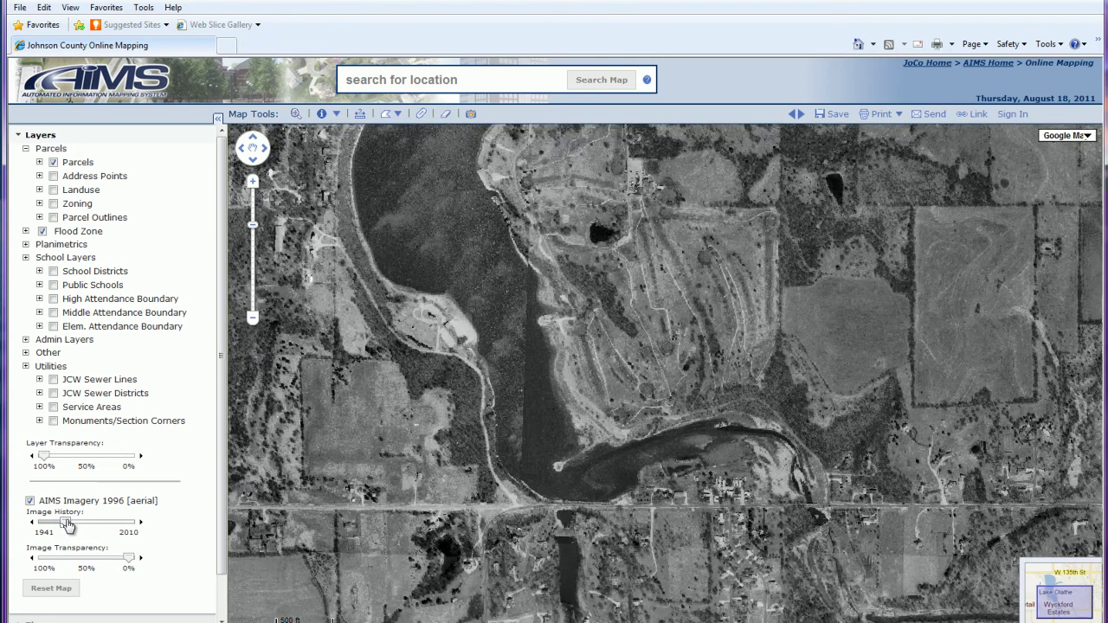
left_click_drag(67, 525, 135, 528)
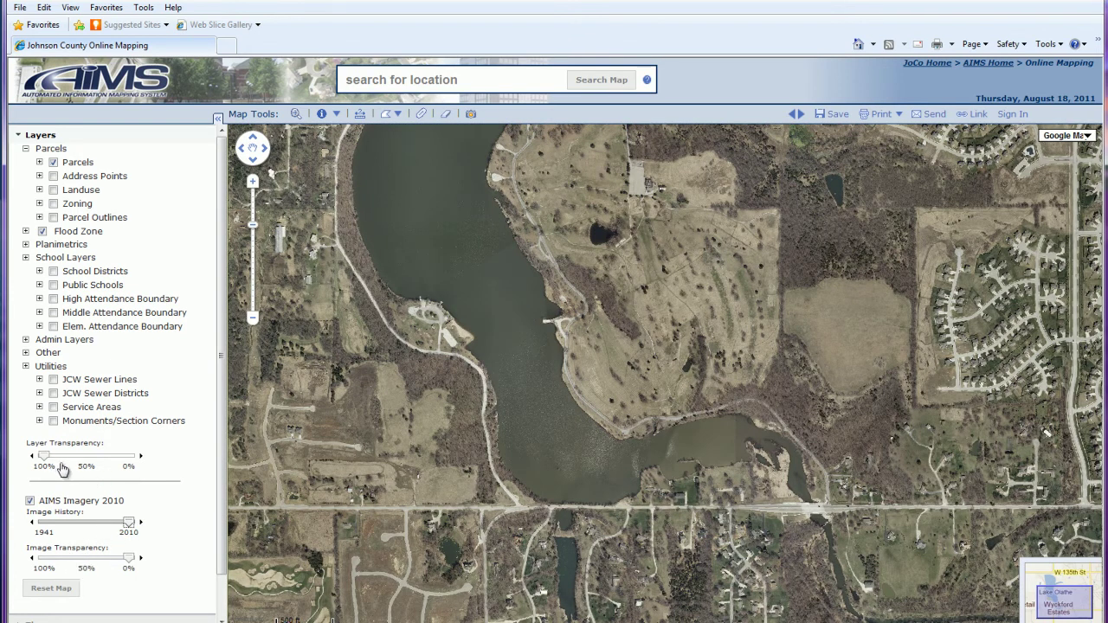
left_click_drag(128, 564, 90, 564)
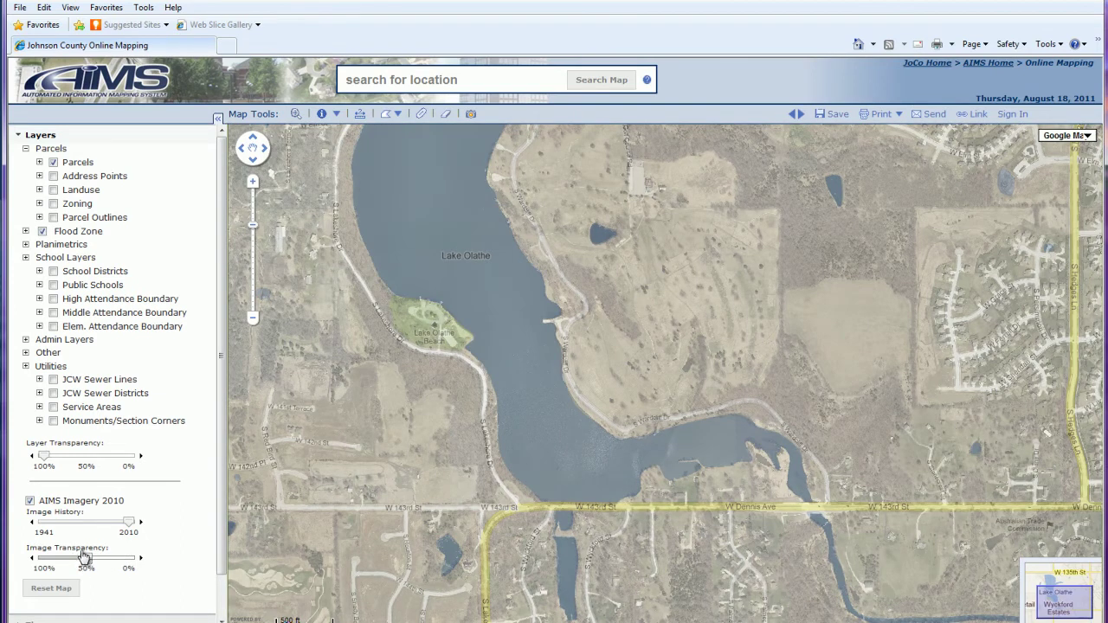
Step: Reset the map, and turn off the Flood Zone layer and the AIMS Imagery 2010
left_click(53, 591)
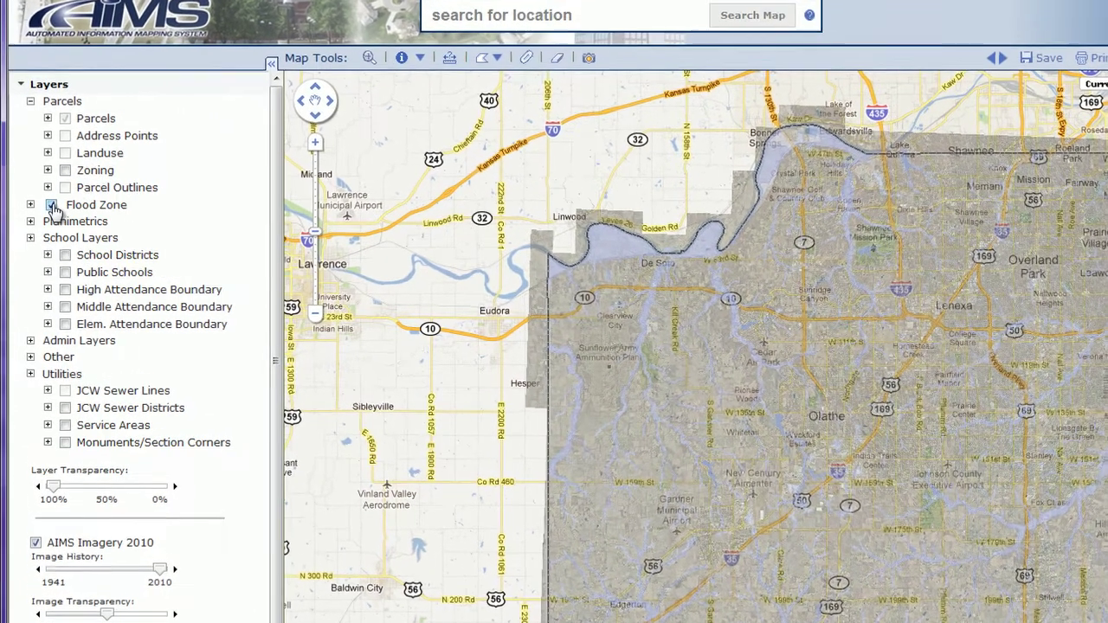
left_click(46, 222)
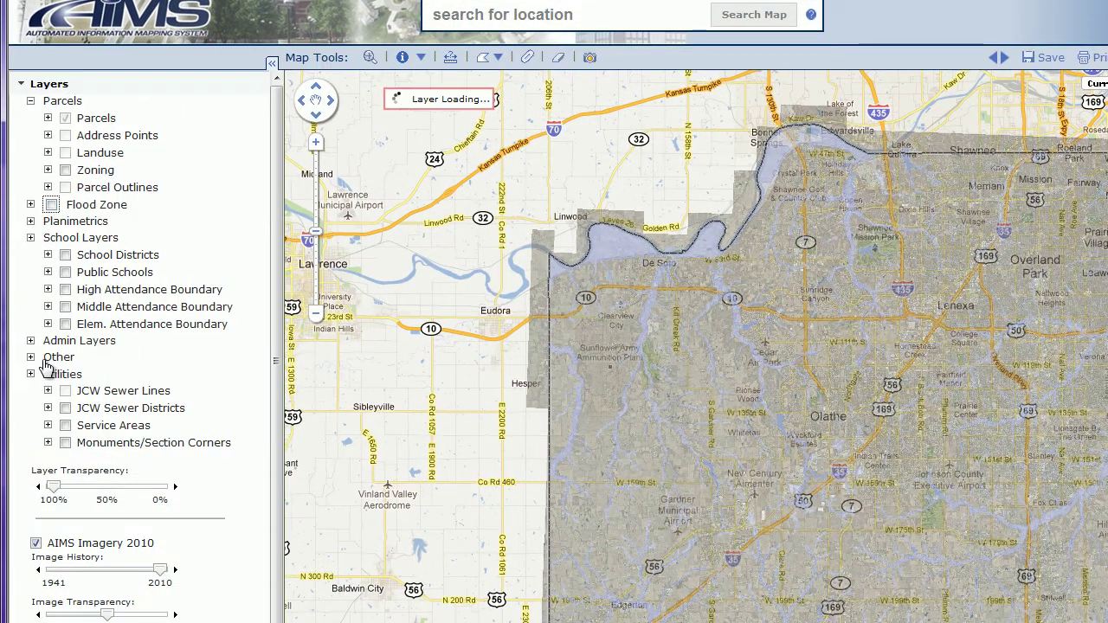
left_click(36, 543)
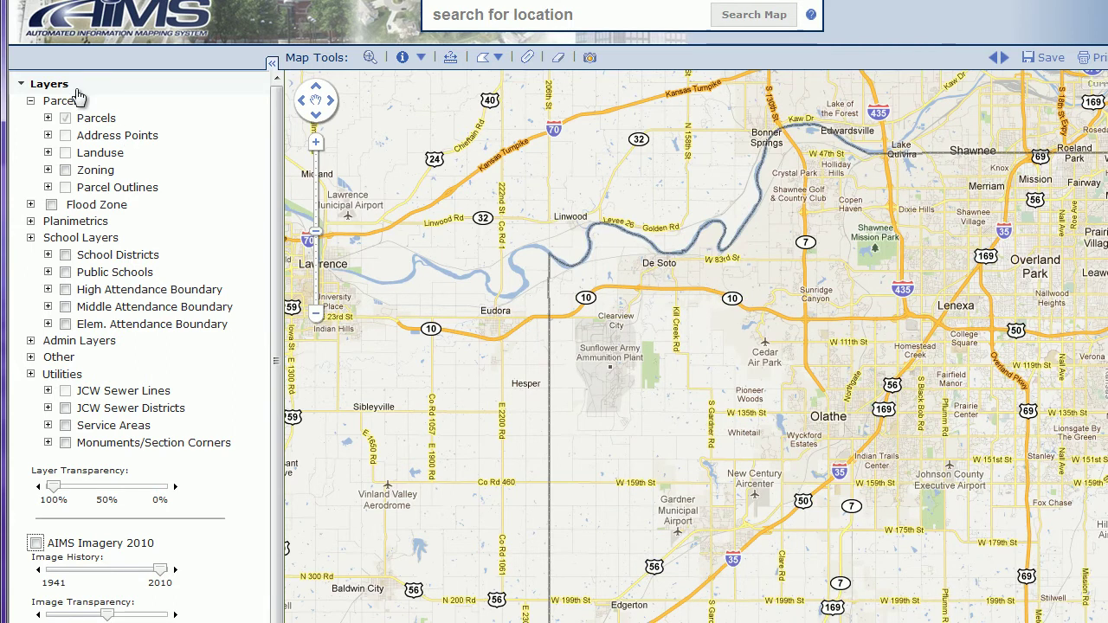
Step: Collapse the layer list, show the available themes, and check which layers the Transportation/Transit theme contains
left_click(49, 86)
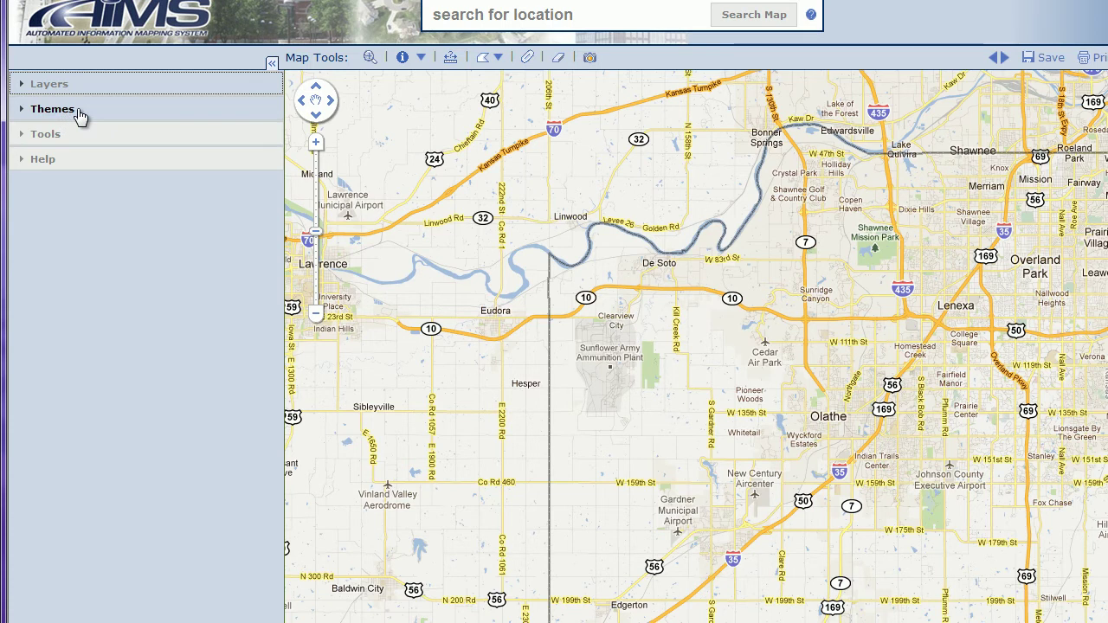
left_click(79, 113)
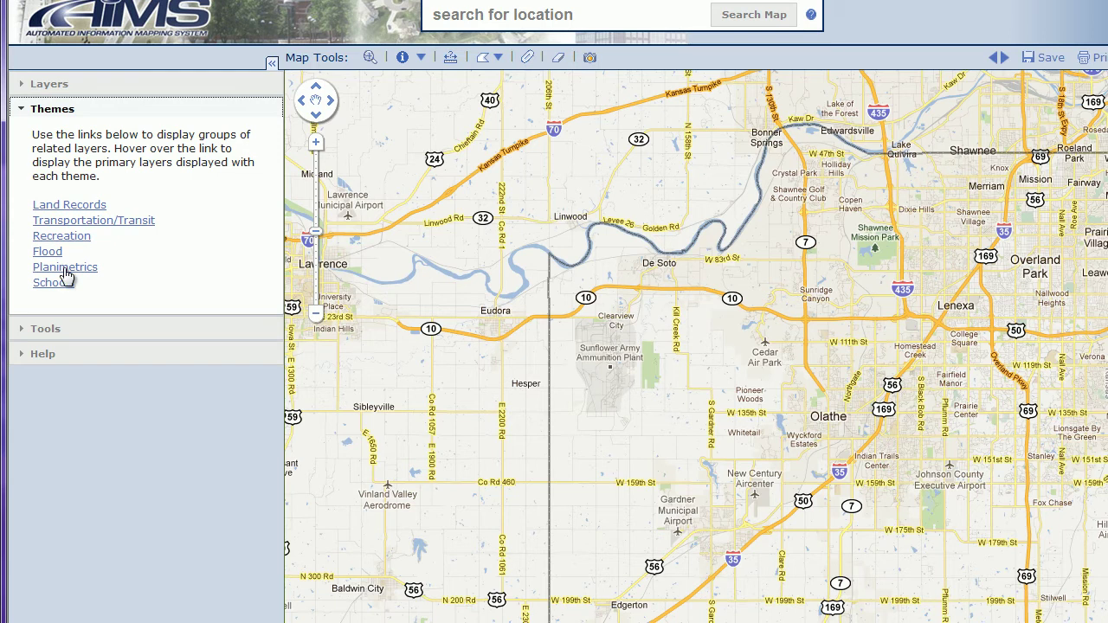
mouse_move(125, 230)
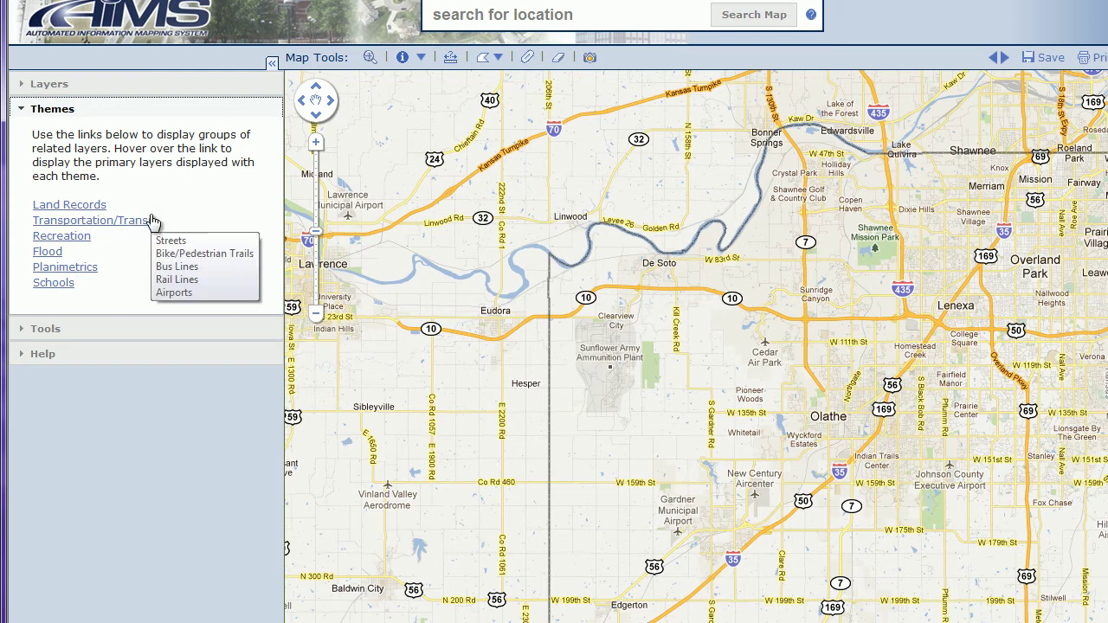
Step: Zoom in with the zoom box tool on the part of Olathe around W 135th St and Interstate 35
left_click(369, 58)
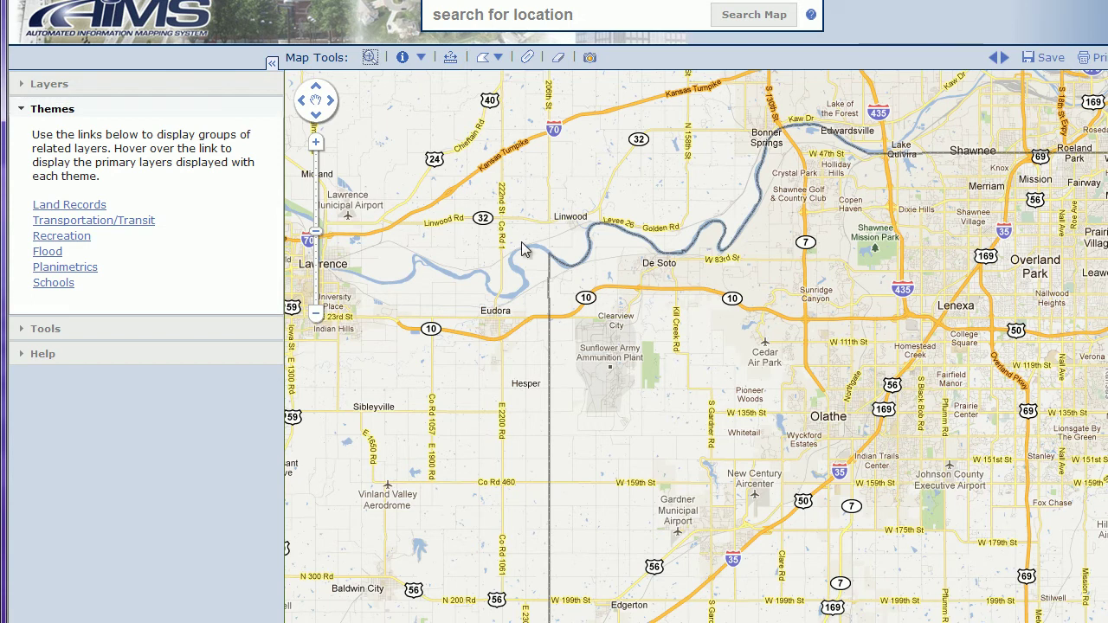
left_click_drag(725, 364, 817, 474)
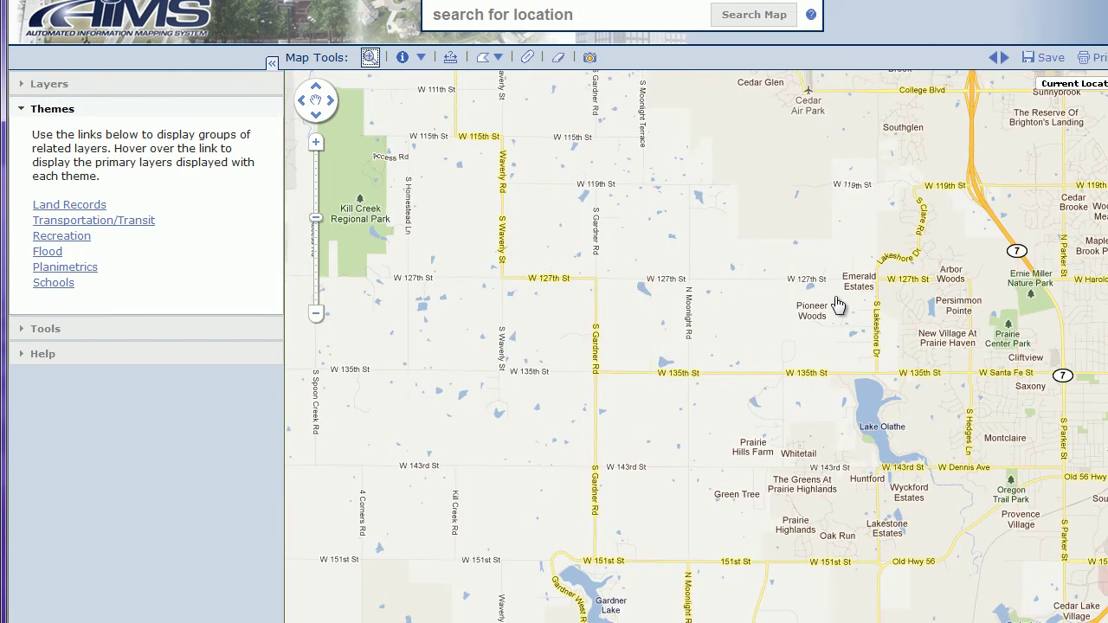
left_click_drag(1107, 316, 1107, 566)
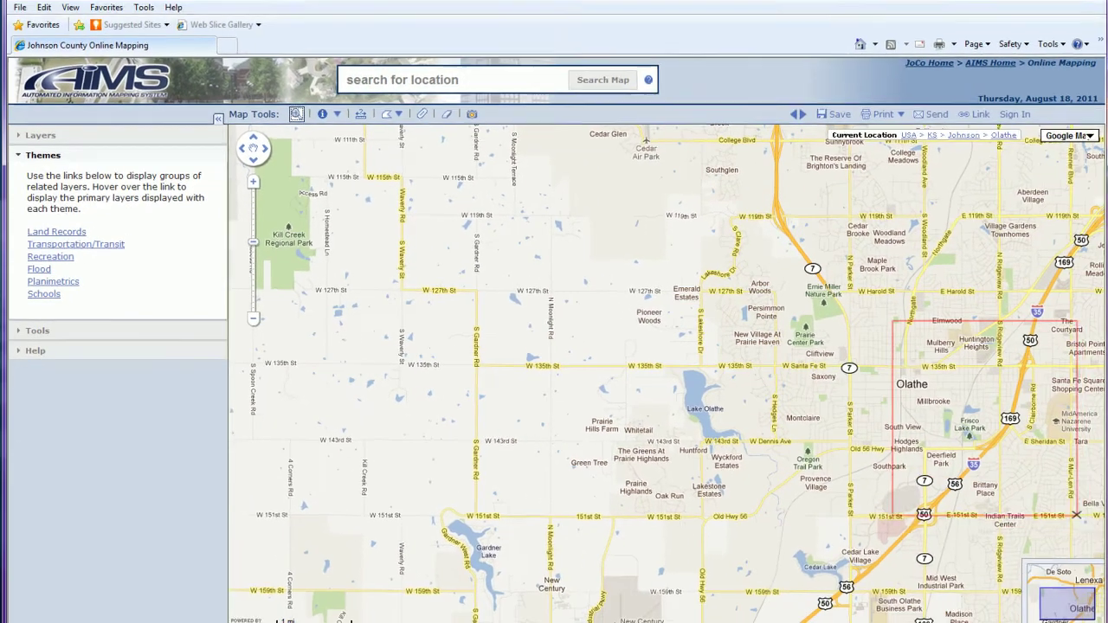
left_click_drag(1076, 515, 1076, 530)
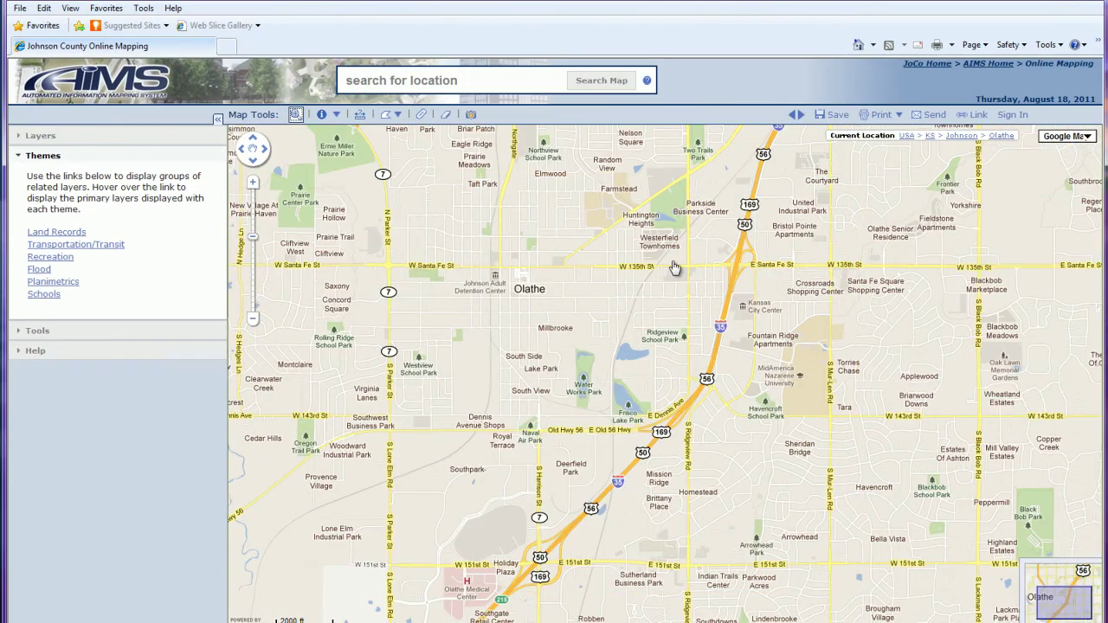
left_click_drag(635, 190, 857, 412)
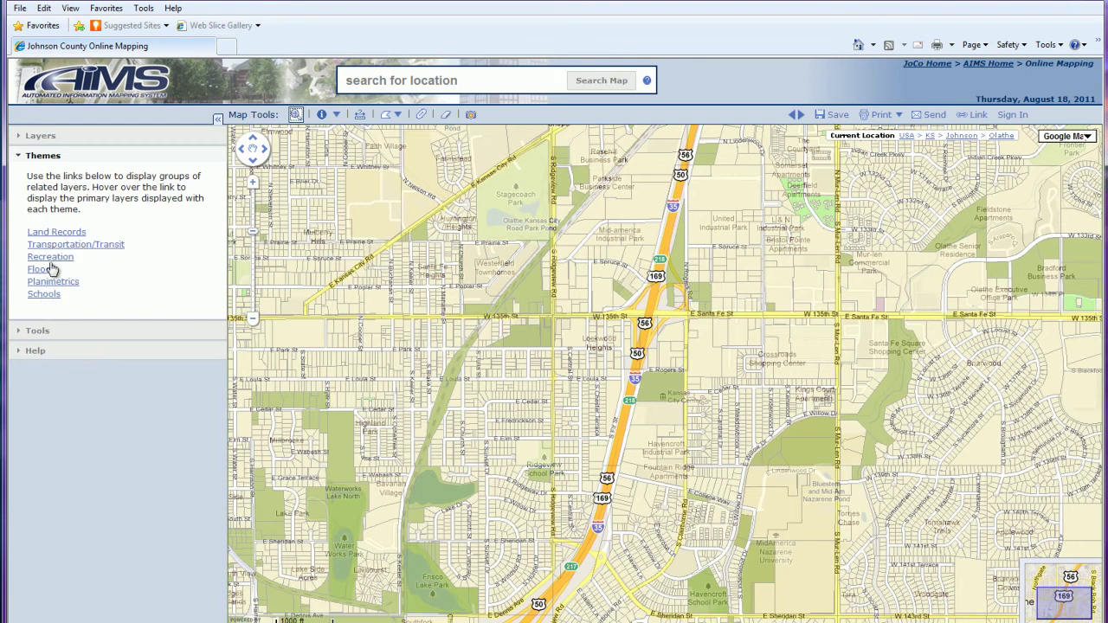
Step: Check which layers the Land Records theme contains and zoom in on the blocks around S Ridgeview Rd and E Park St
mouse_move(53, 236)
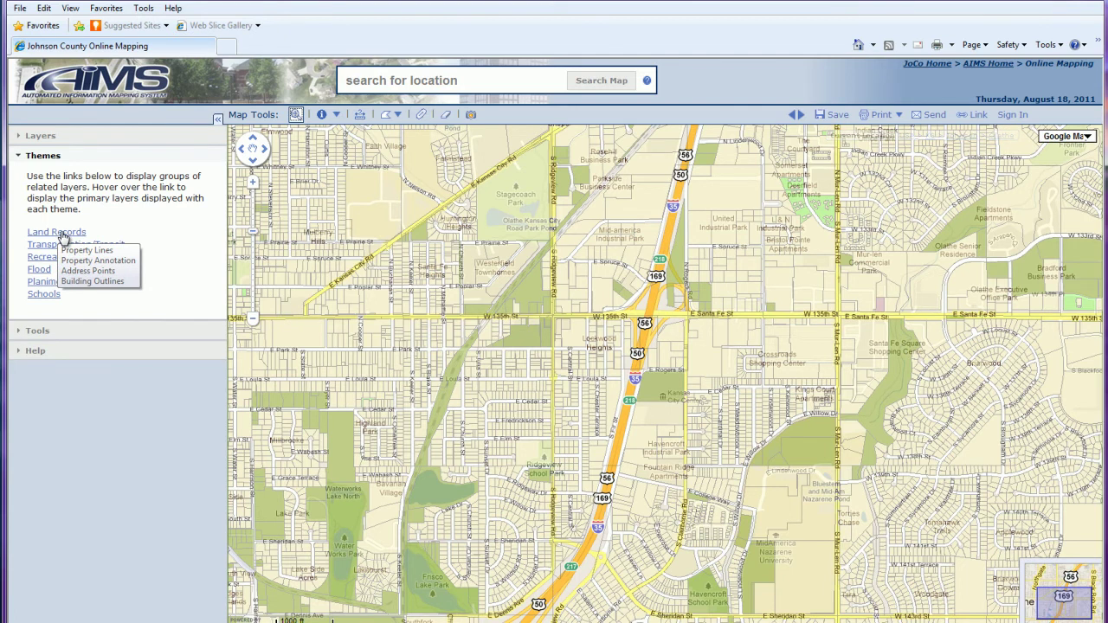
scroll(563, 356, "down", 2)
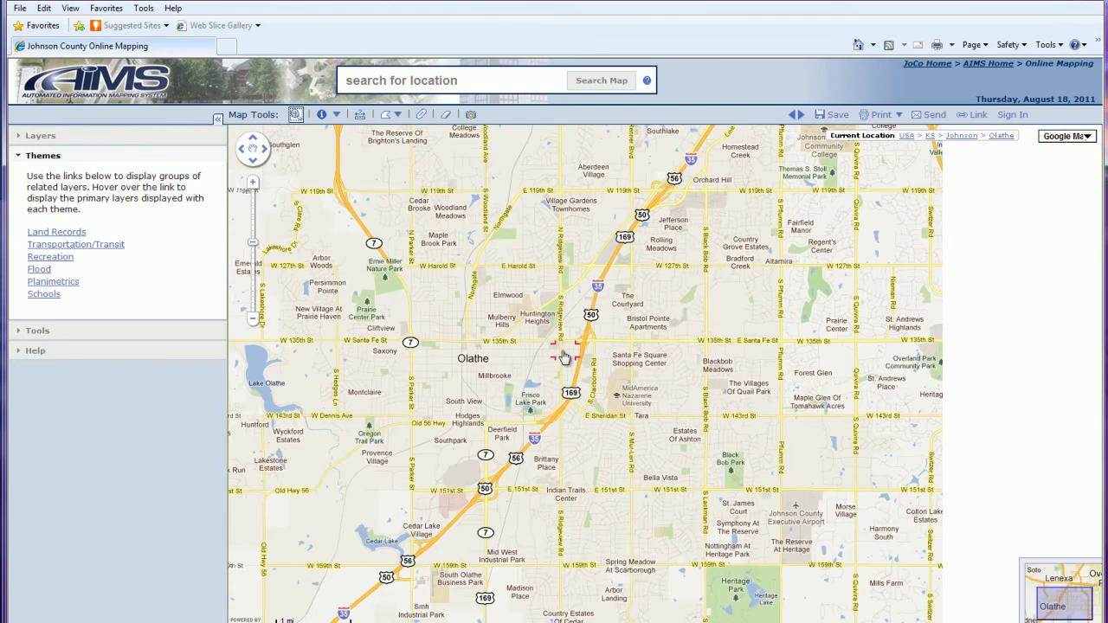
scroll(564, 356, "up", 3)
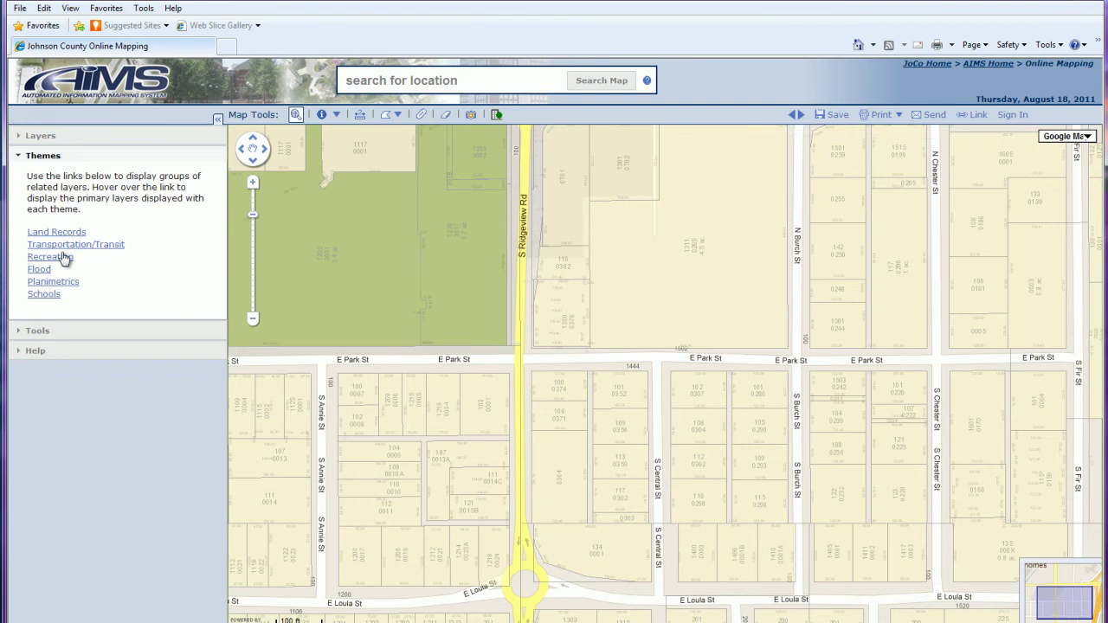
Step: Look over the Land Records and Recreation themes, and display the Planimetrics theme on the map
mouse_move(64, 237)
mouse_move(59, 258)
mouse_move(67, 285)
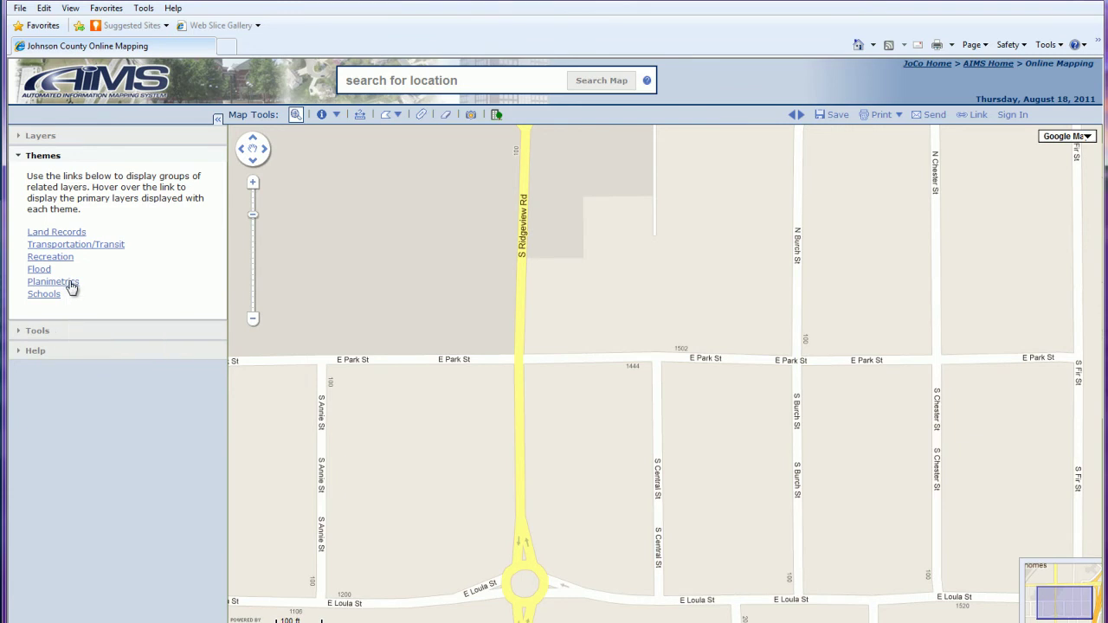
left_click(53, 281)
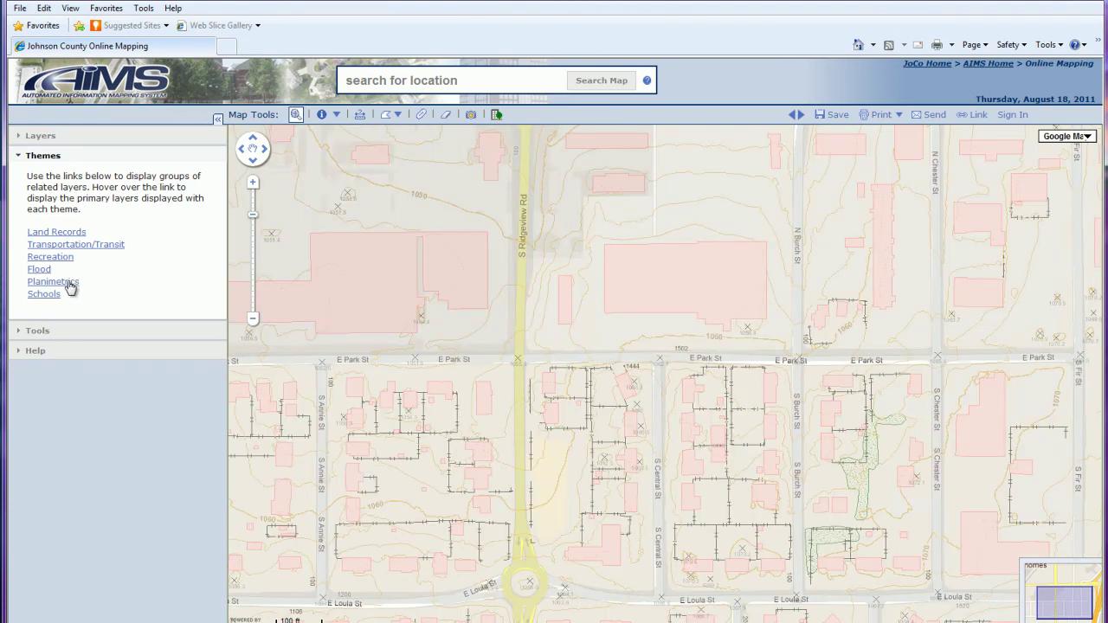
mouse_move(67, 286)
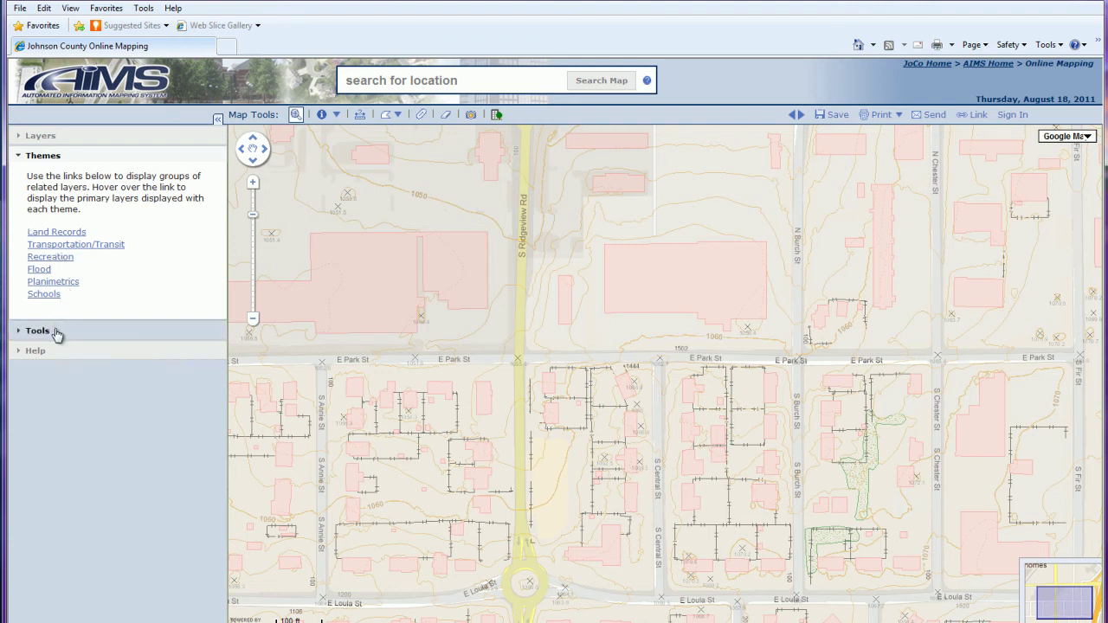
Step: Switch from the themes to the advanced map tools and open the current area in Bing Maps as an alternate map
left_click(67, 156)
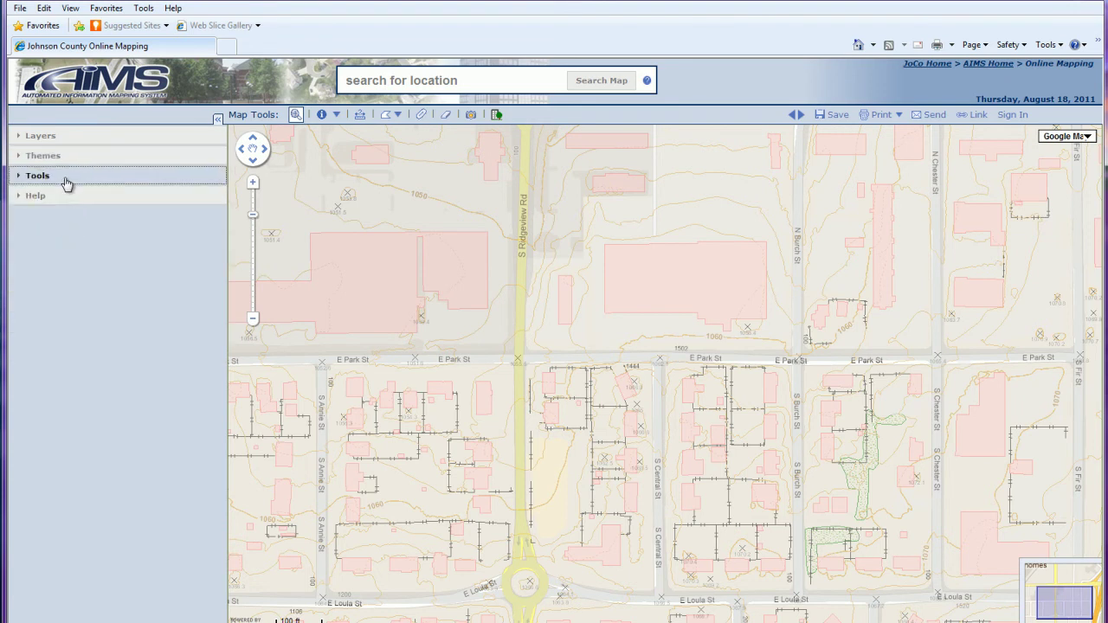
left_click(67, 177)
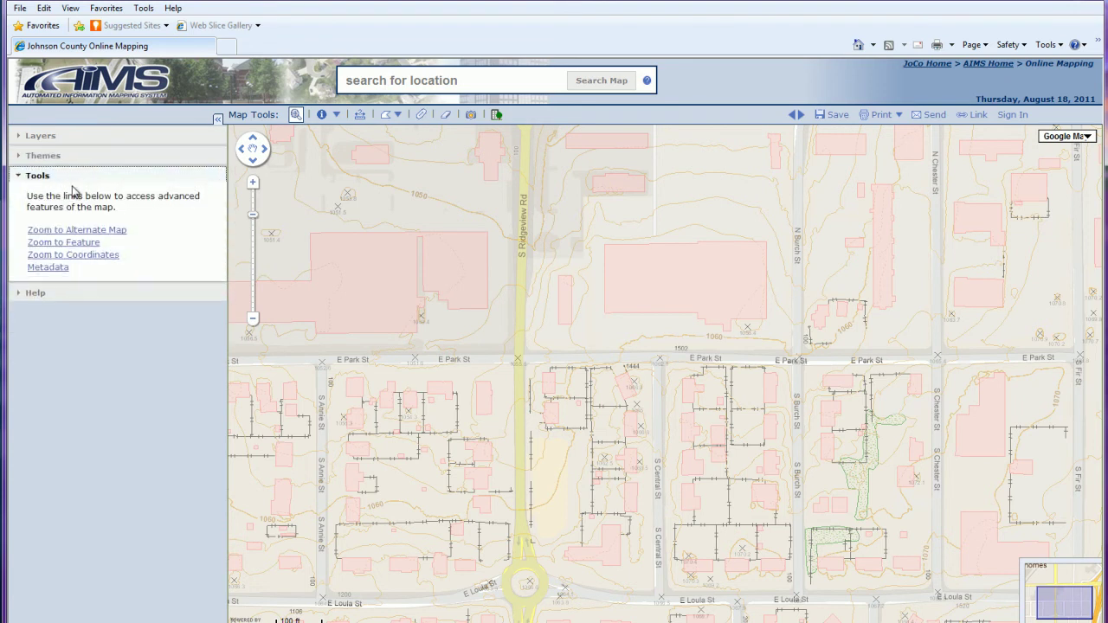
left_click(116, 232)
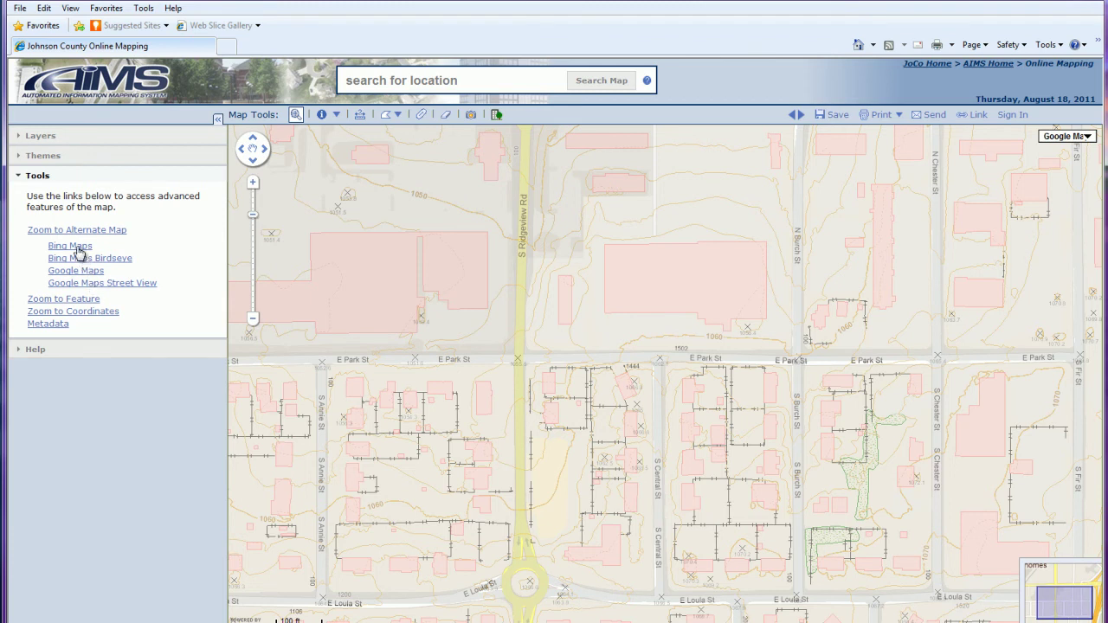
left_click(77, 247)
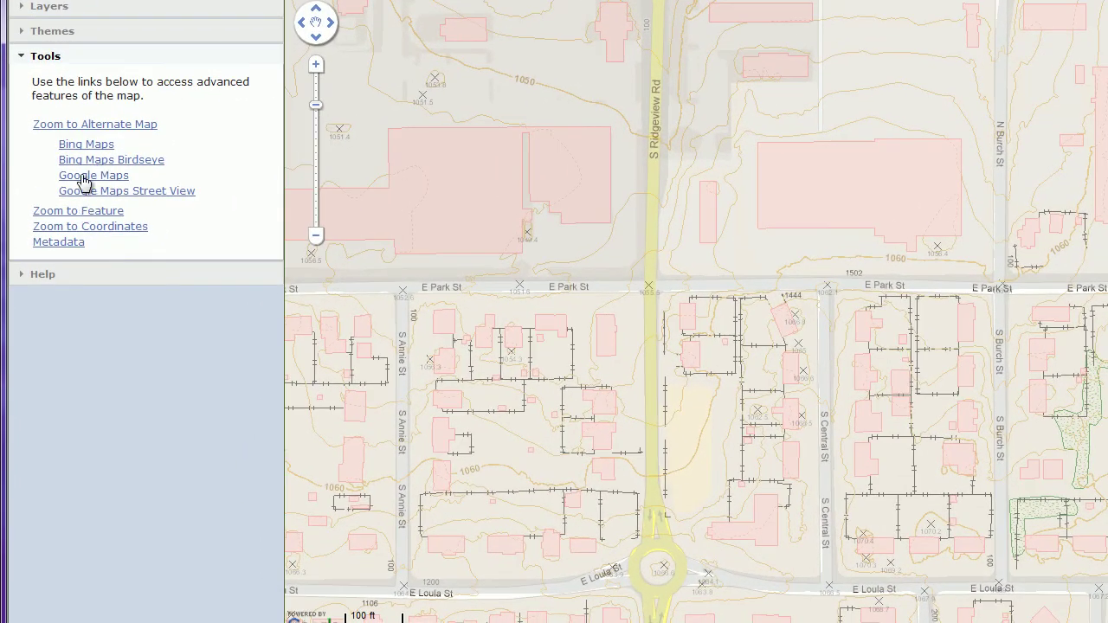
Step: Collapse the alternate map choices and try the Zoom to Feature tool
left_click(90, 127)
left_click(87, 141)
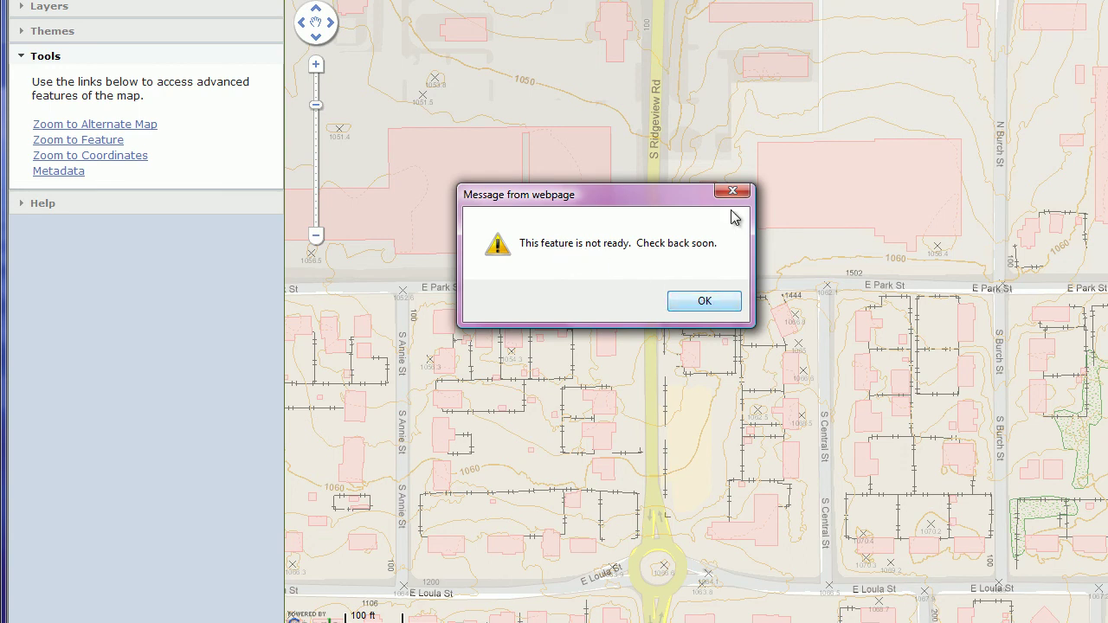
left_click(696, 303)
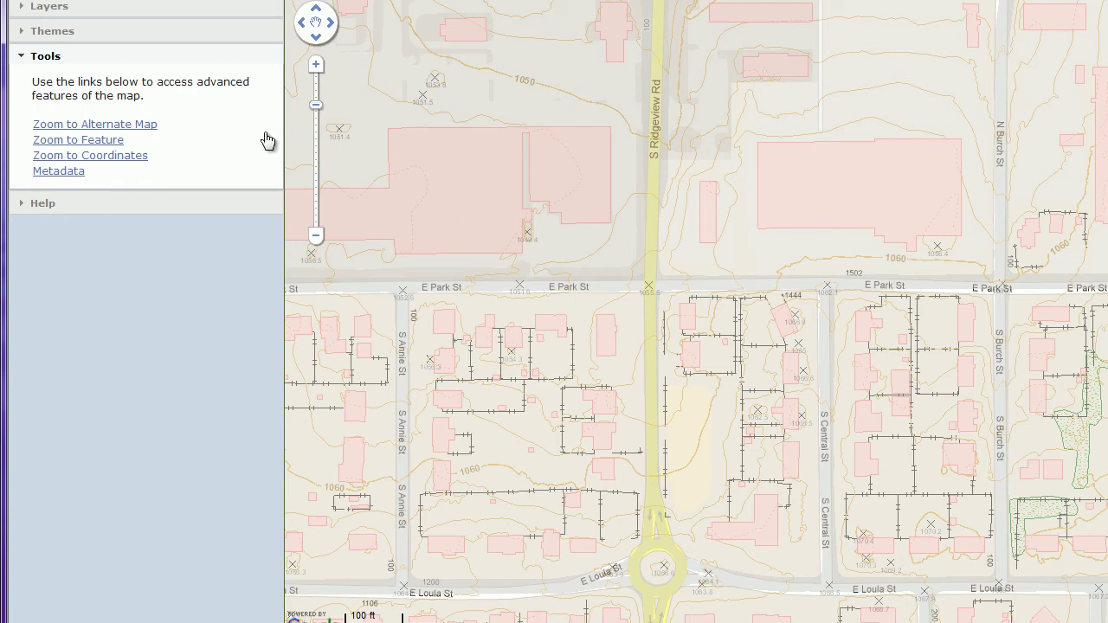
Step: Zoom the map to latitude 38.88 and longitude -94.82, and close the coordinate balloon
left_click(118, 160)
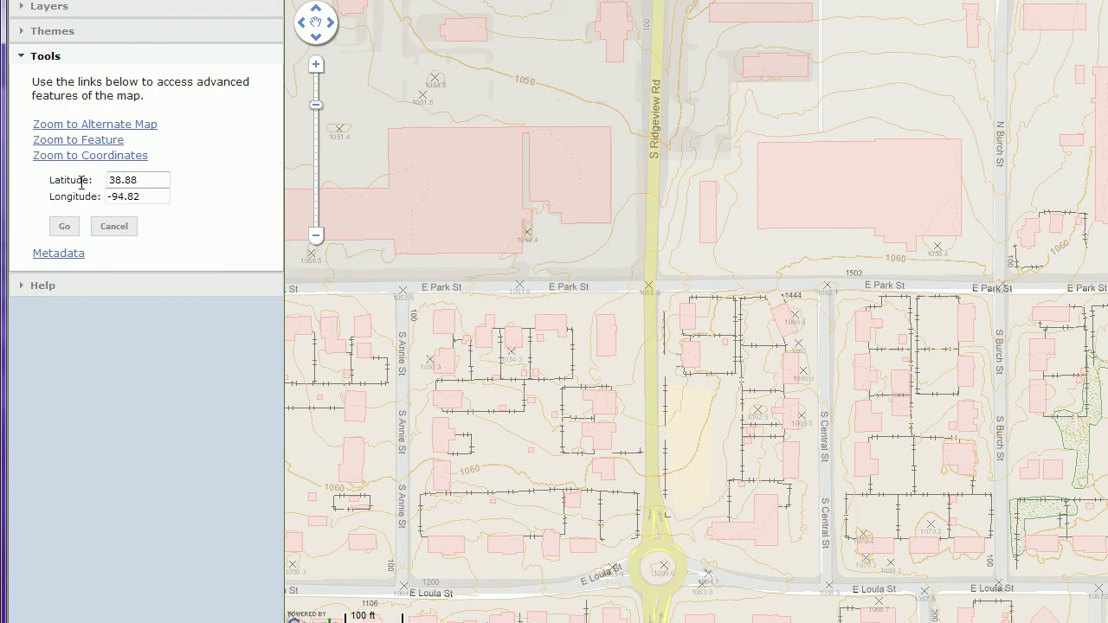
left_click(122, 197)
left_click(77, 228)
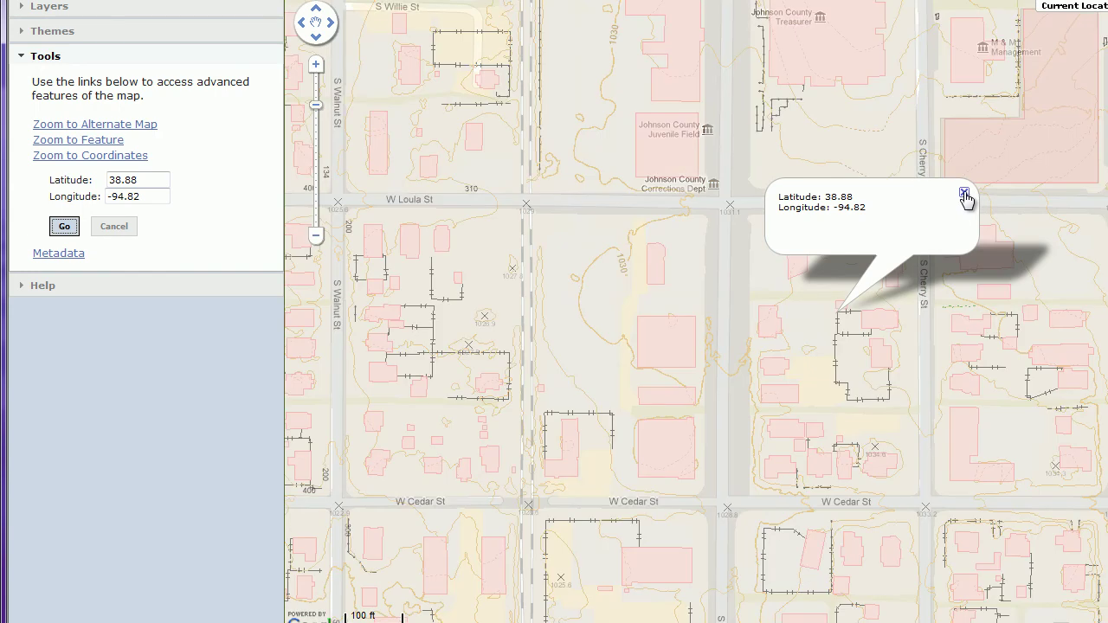
left_click(964, 194)
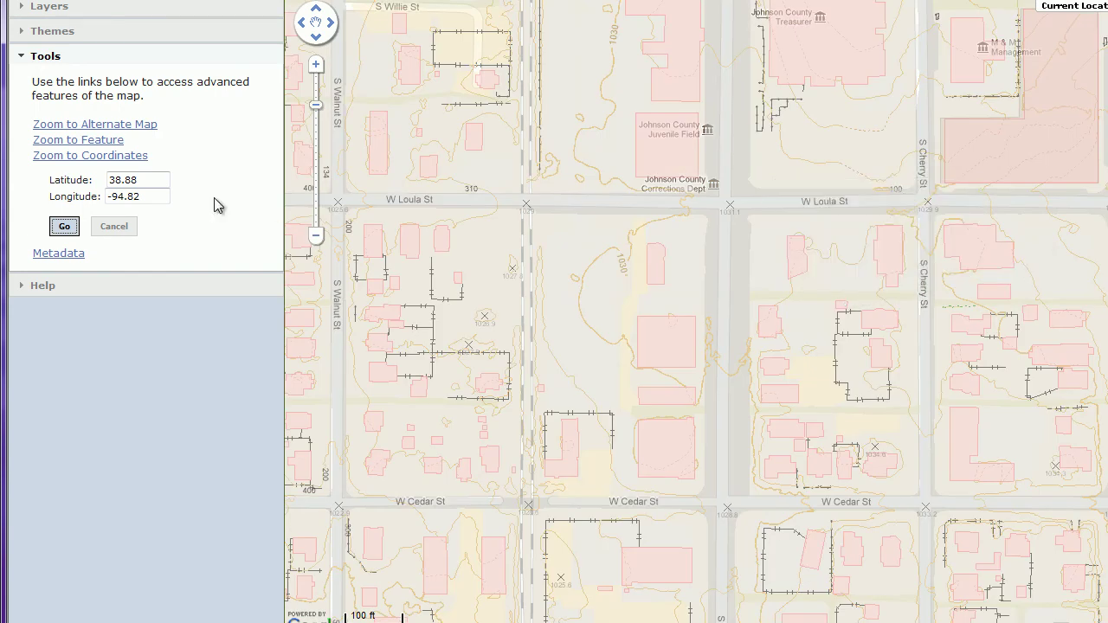
Step: View the AIMS metadata page, close it, and show the Help section in place of the tools
left_click(72, 254)
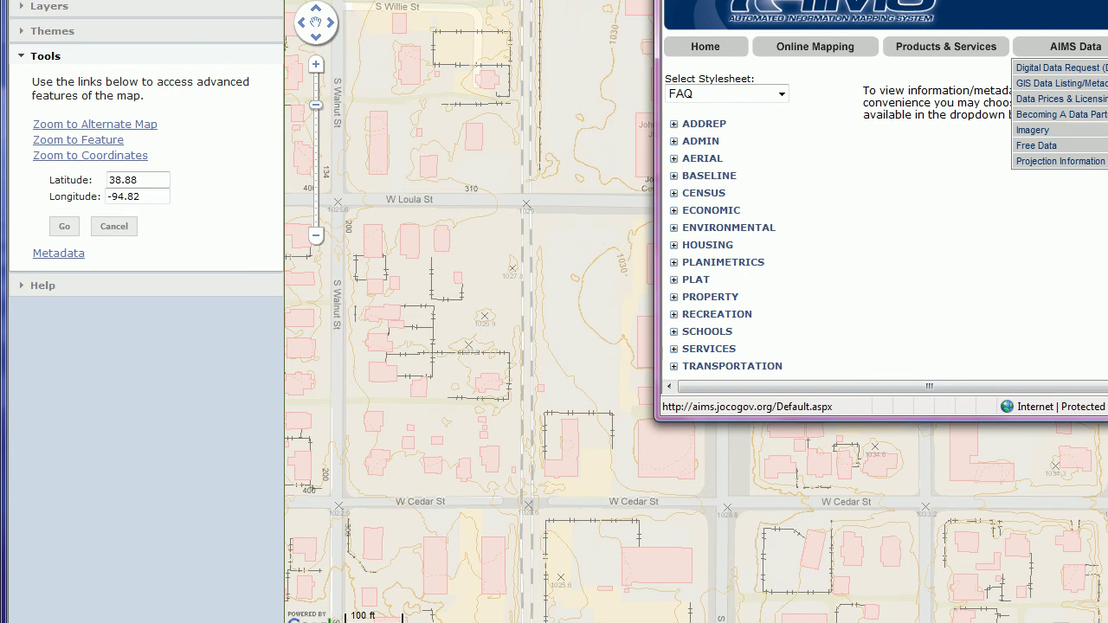
key("alt+F4")
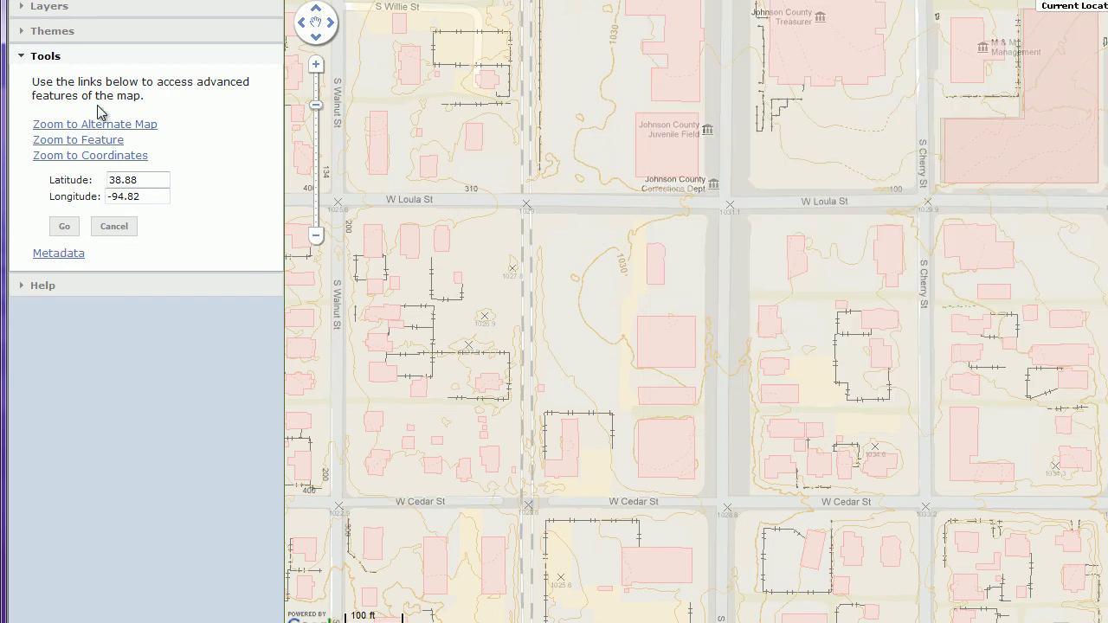
left_click(108, 57)
left_click(81, 84)
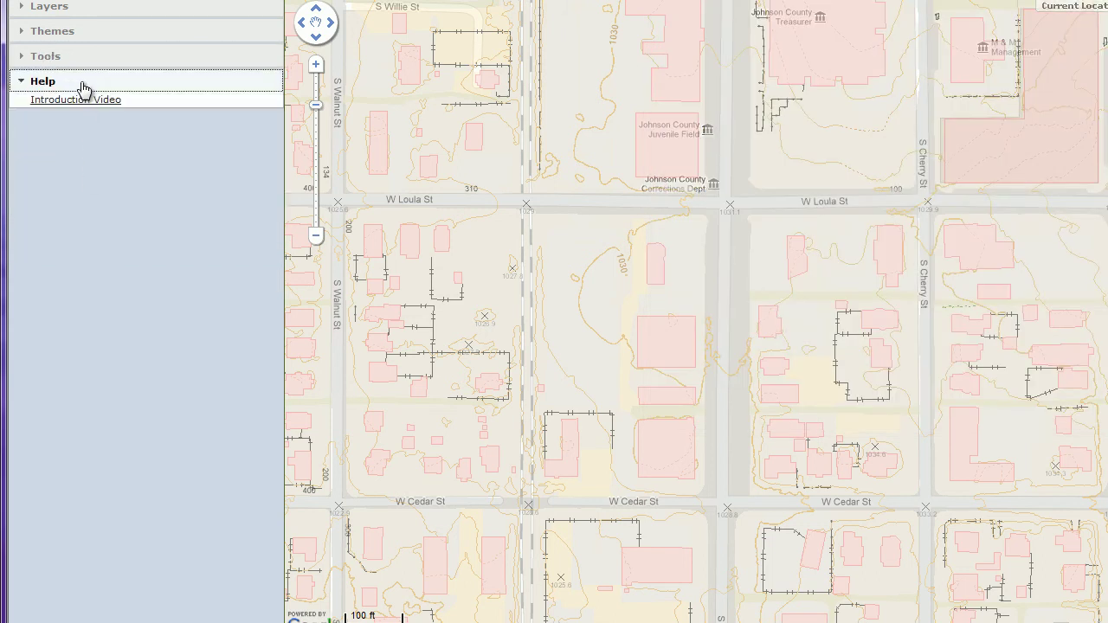
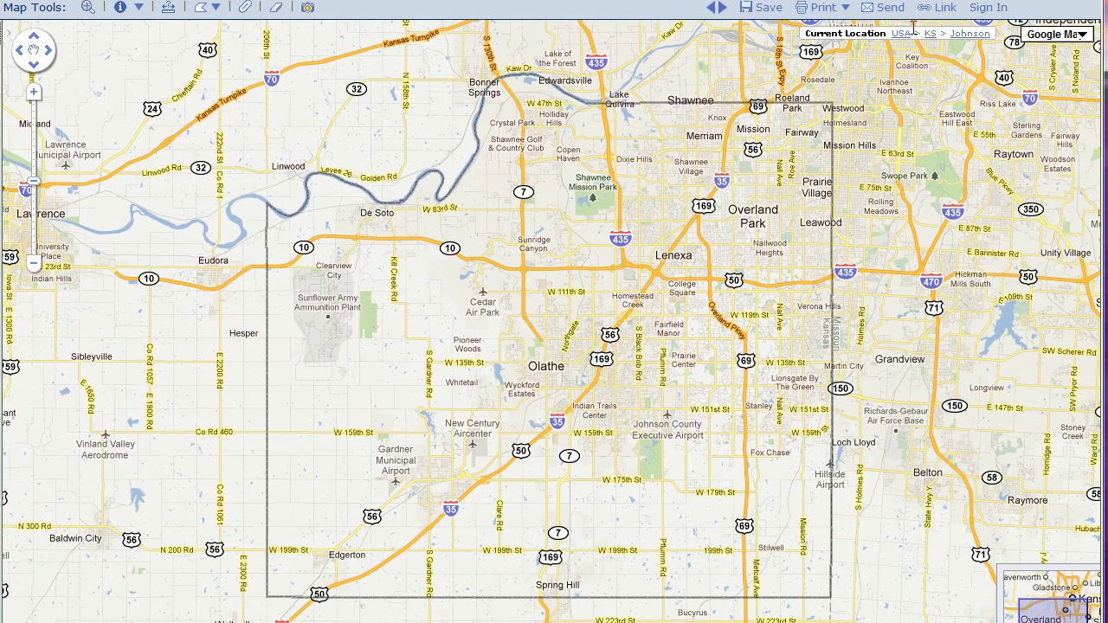
Step: Sign in to the myAIMS account with the prefilled username and the account password
left_click(988, 9)
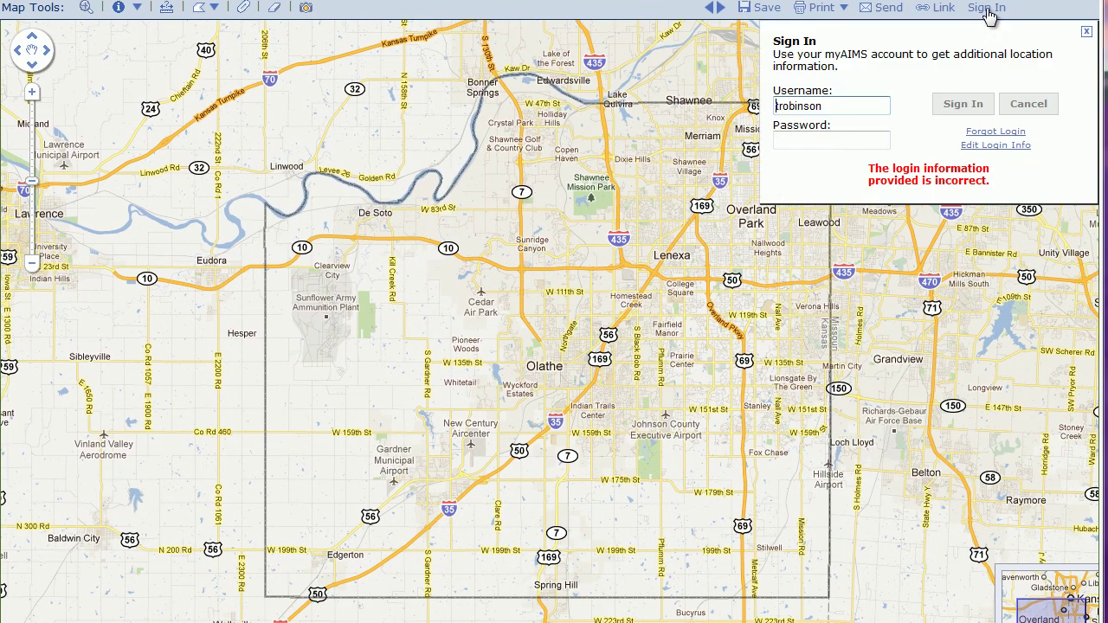
left_click(797, 141)
type("••••••")
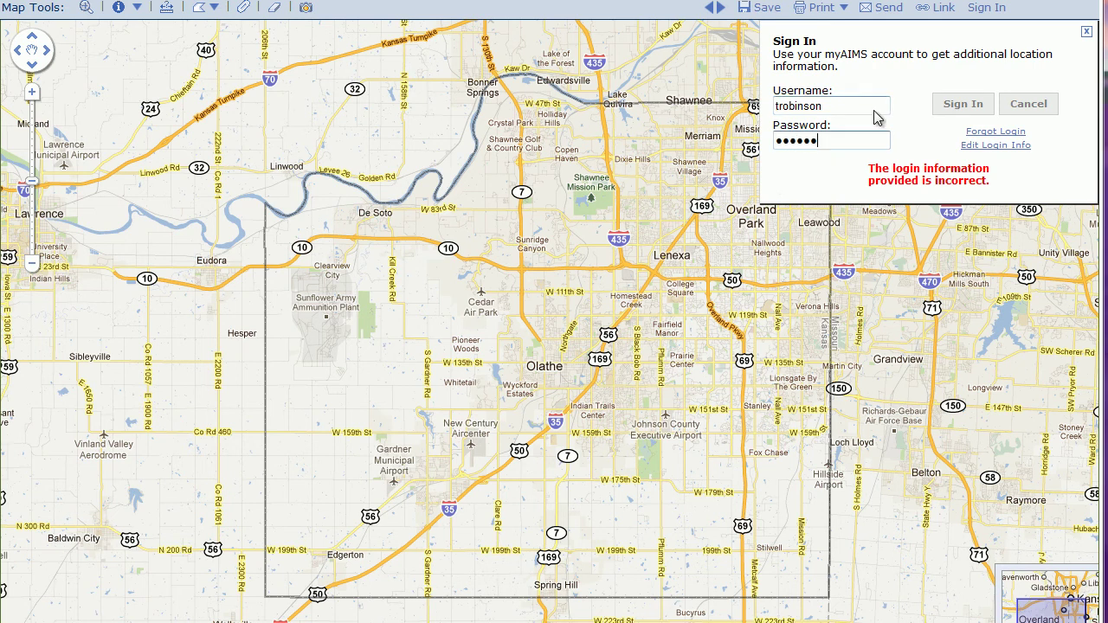
left_click(953, 108)
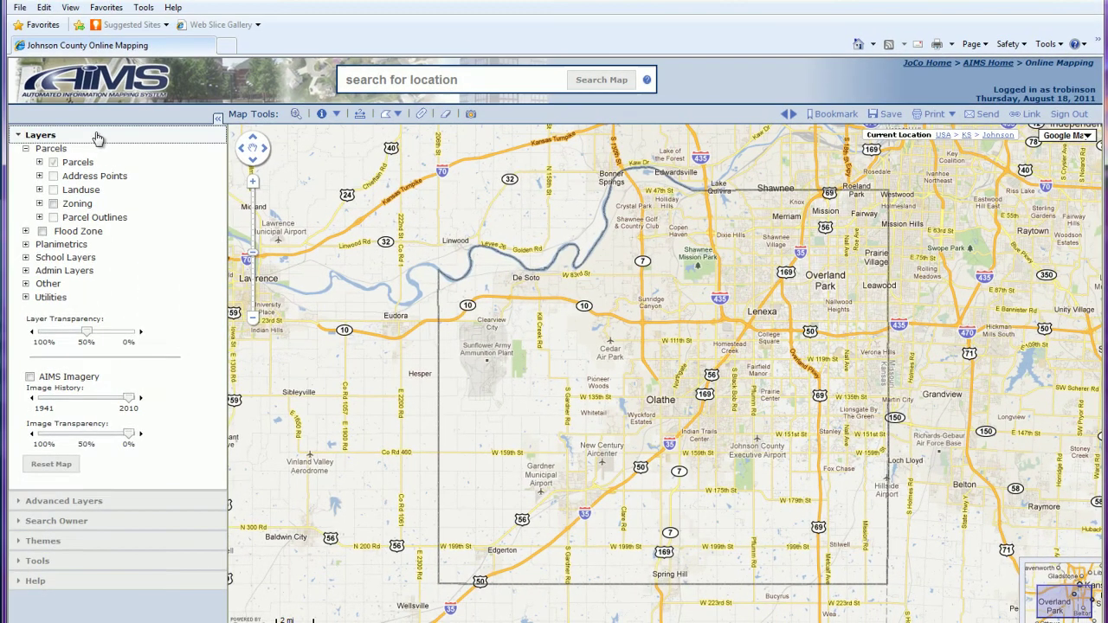
Step: Collapse the layers list and use Search Owner to locate a parcel by the owner's surname, choosing the full name from the suggestions
left_click(3, 98)
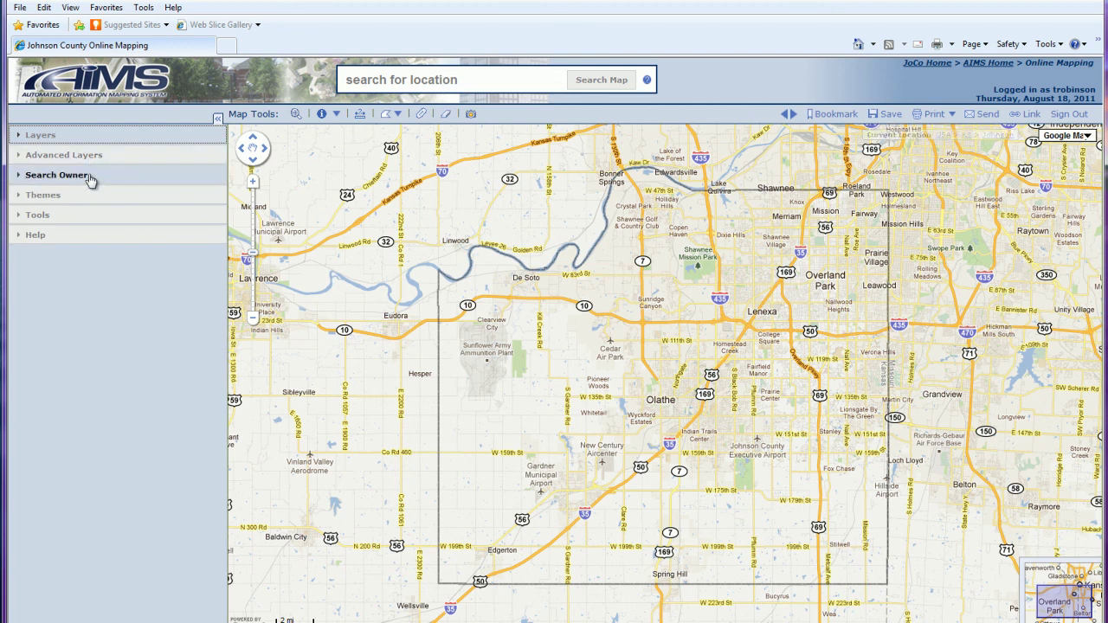
left_click(92, 178)
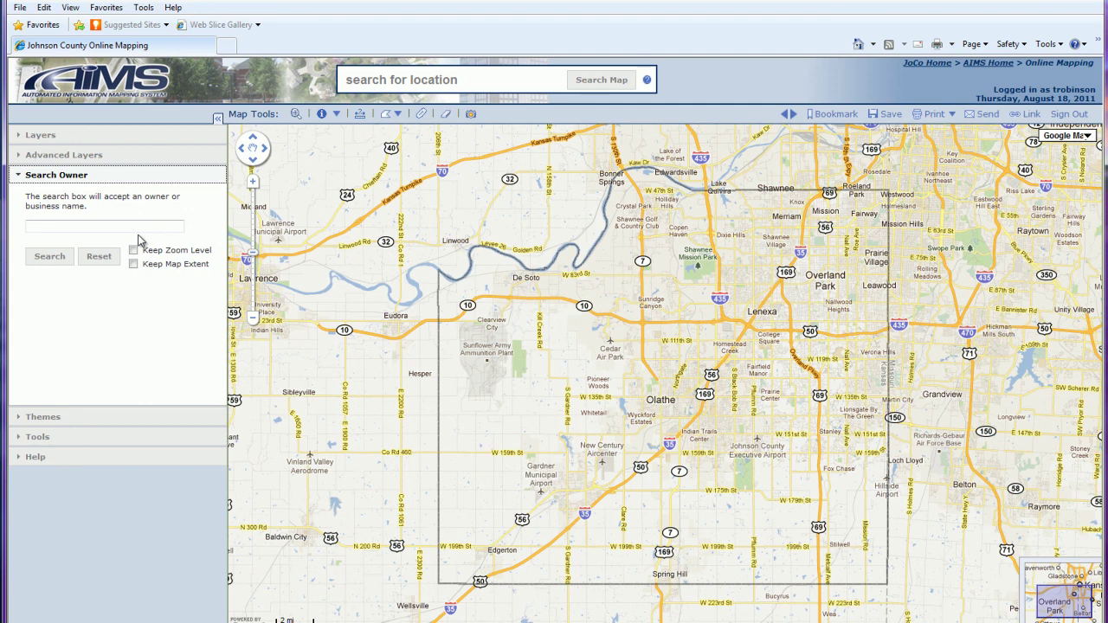
left_click(112, 226)
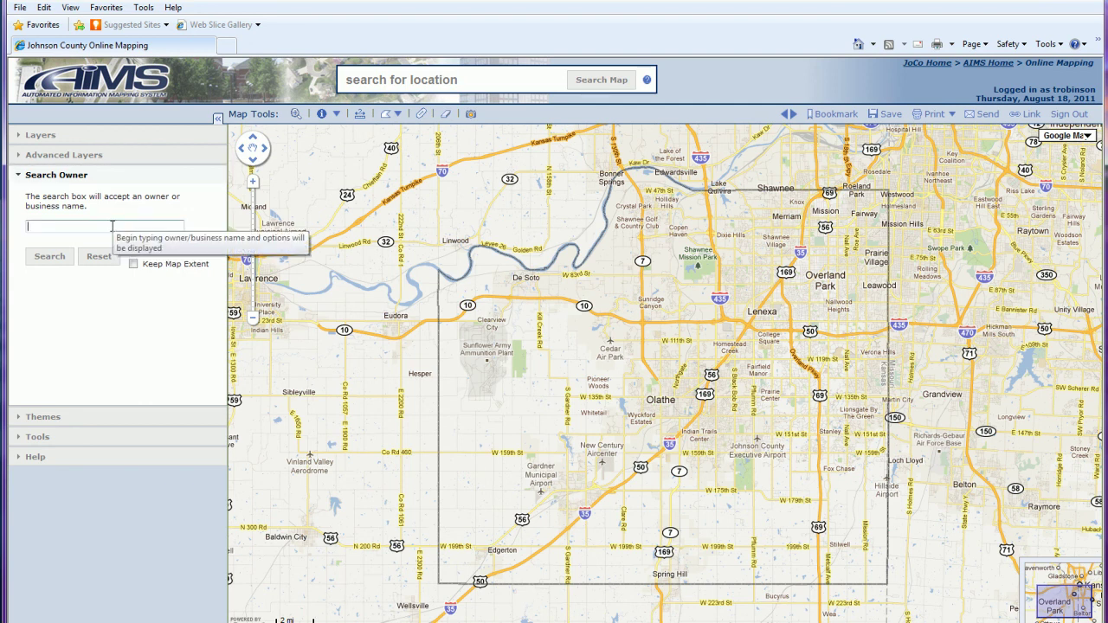
type("brett")
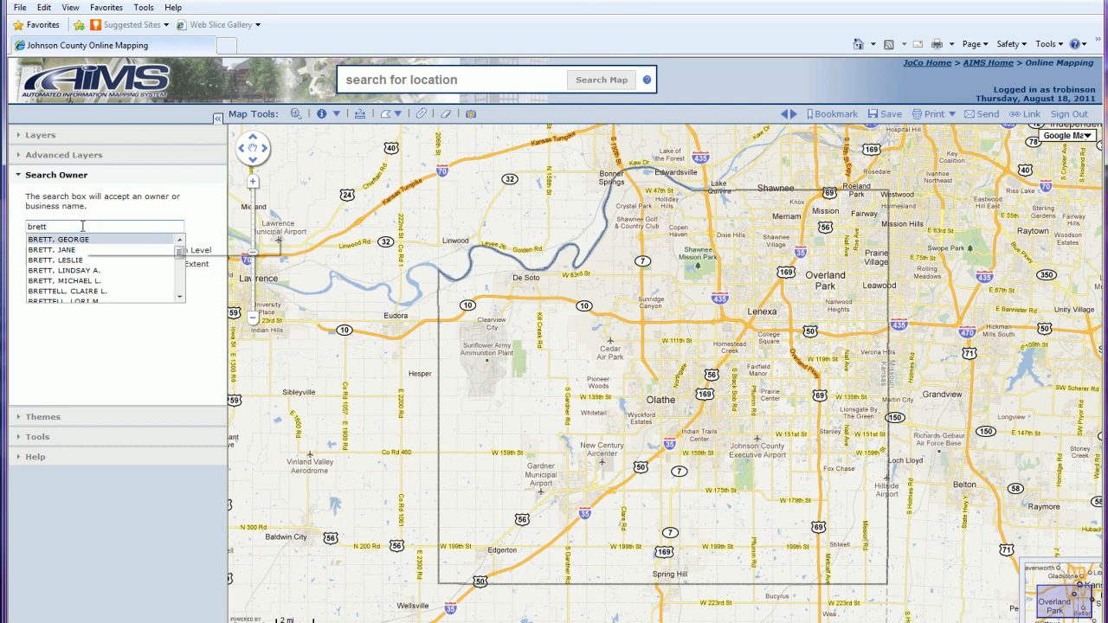
left_click(179, 253)
mouse_move(179, 252)
left_mouse_down()
mouse_move(181, 289)
mouse_move(179, 252)
left_mouse_up()
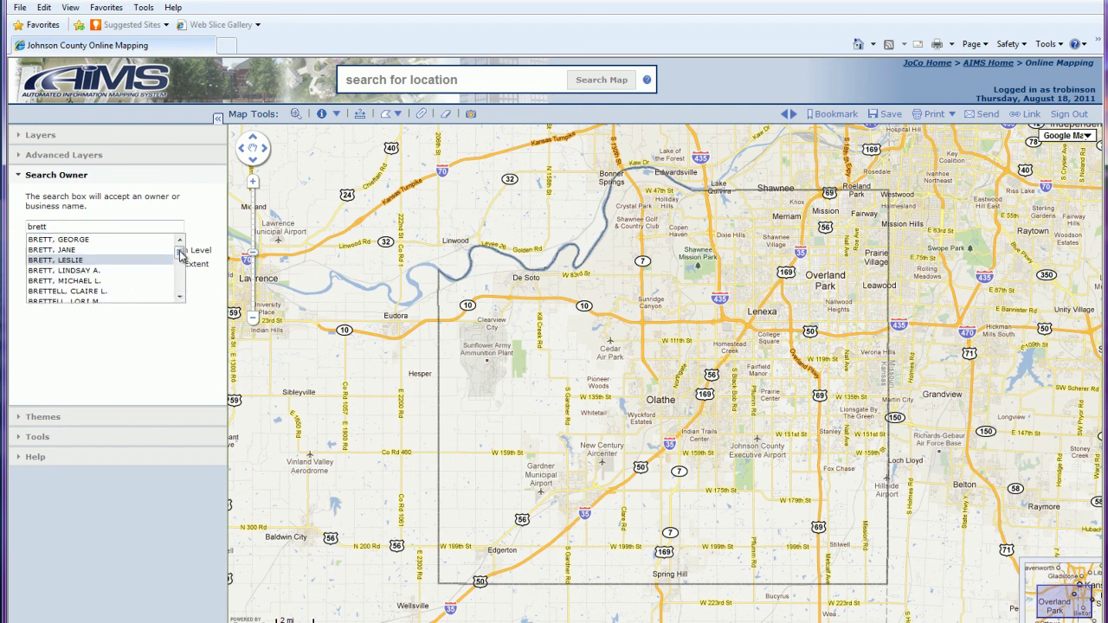
left_click(85, 239)
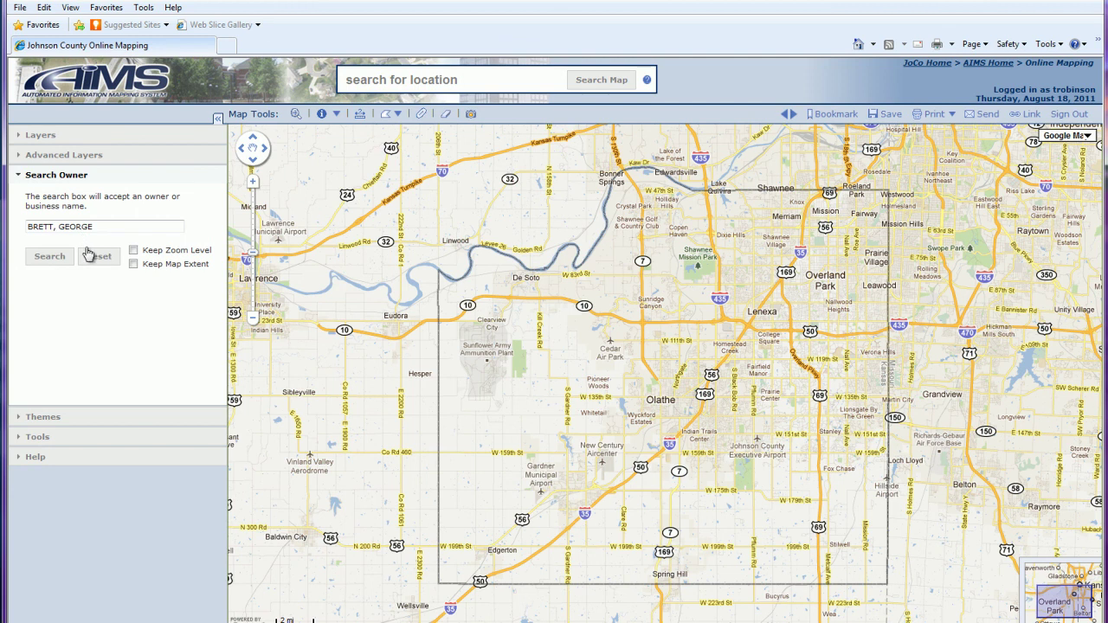
left_click(50, 258)
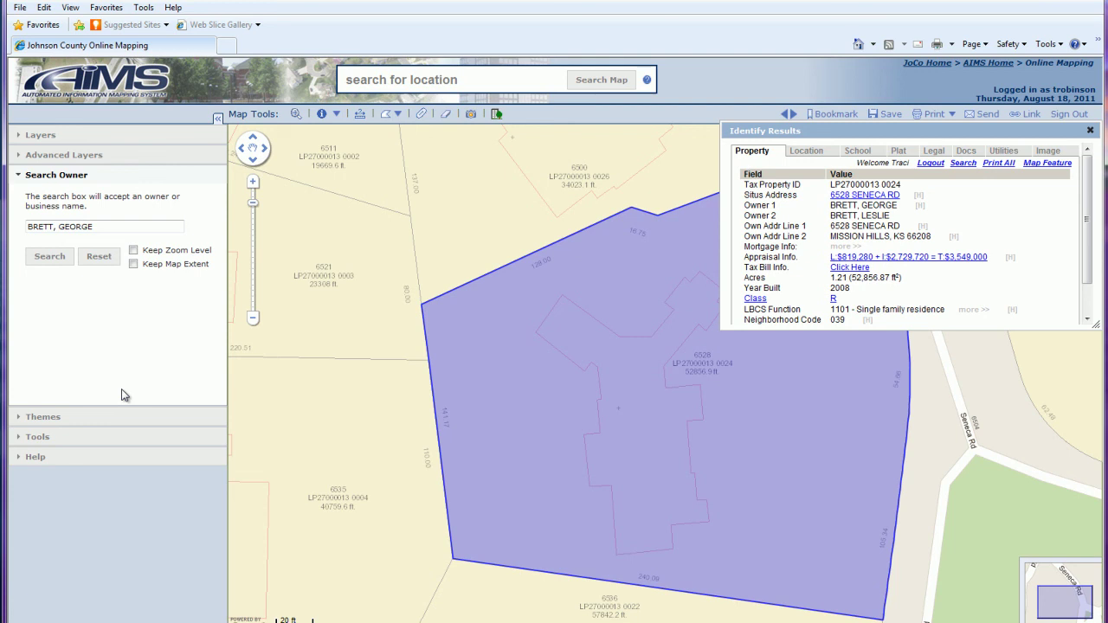
Step: Show the advanced map tools available to the signed-in account, followed by the Help section
left_click(101, 437)
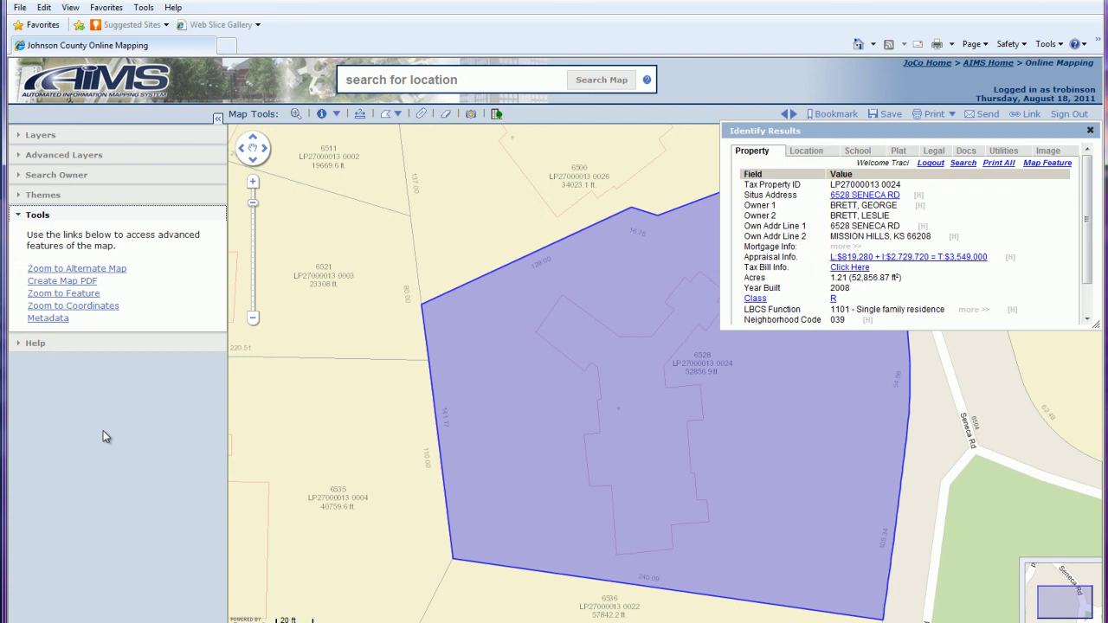
left_click(52, 343)
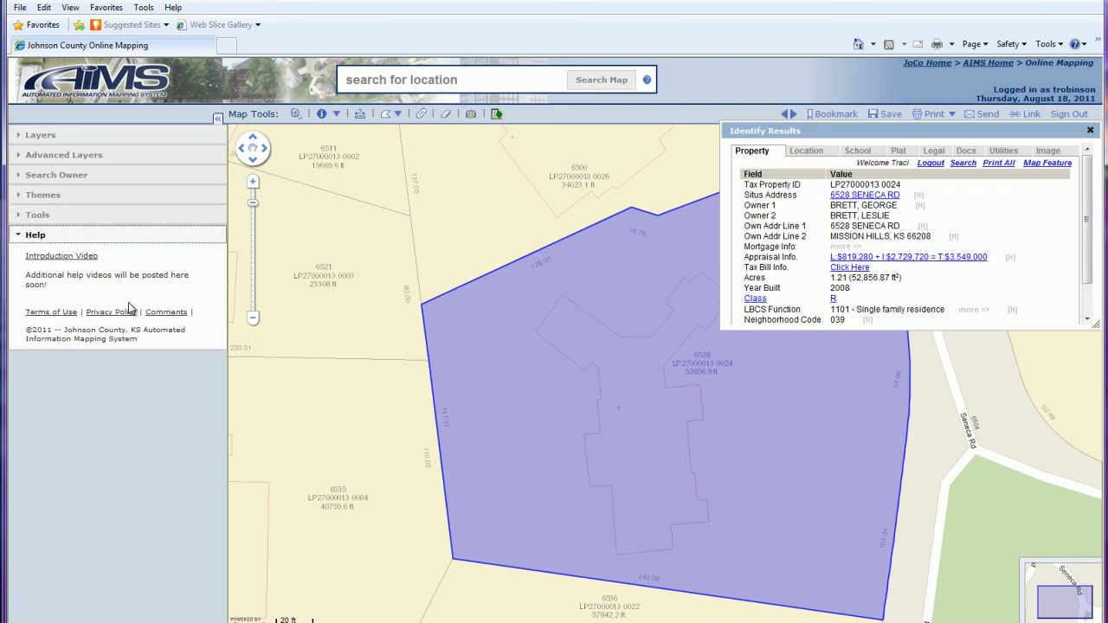